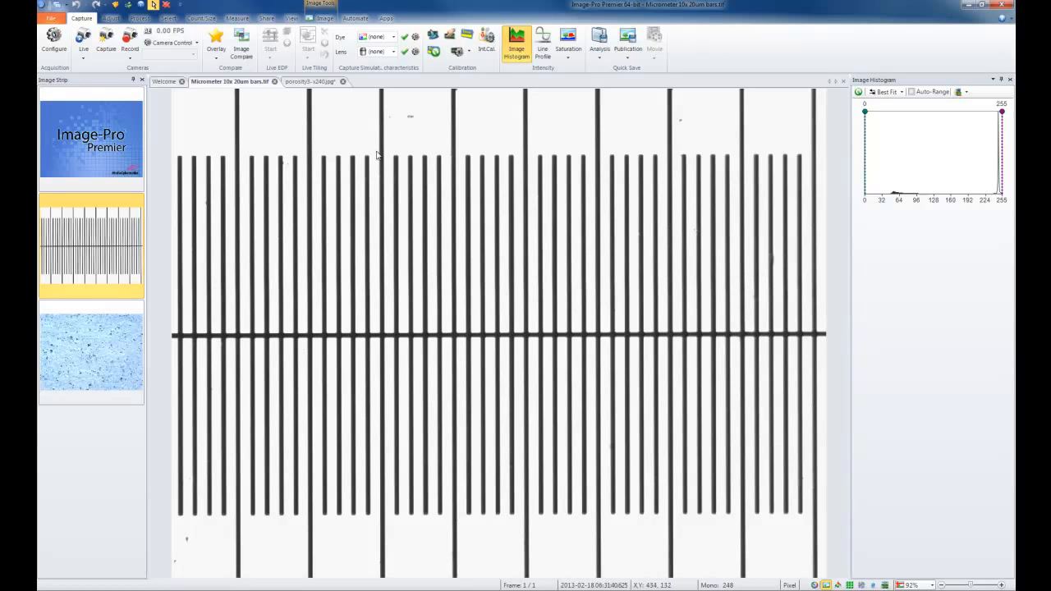
# Add a spatial calibration marker to the porosity3- x240.jpg image.
pyautogui.click(312, 82)
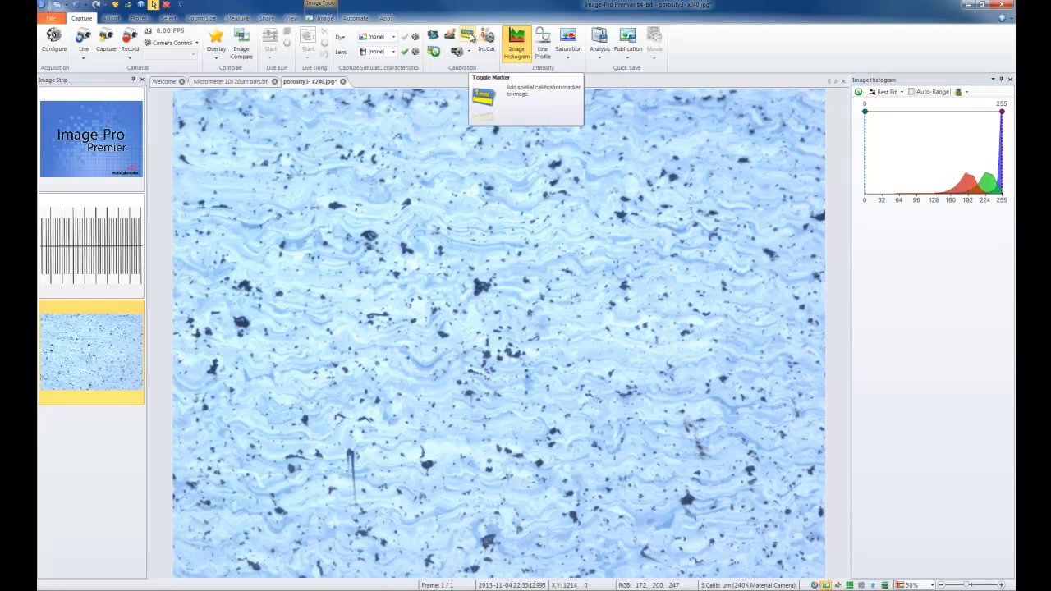
pyautogui.click(472, 37)
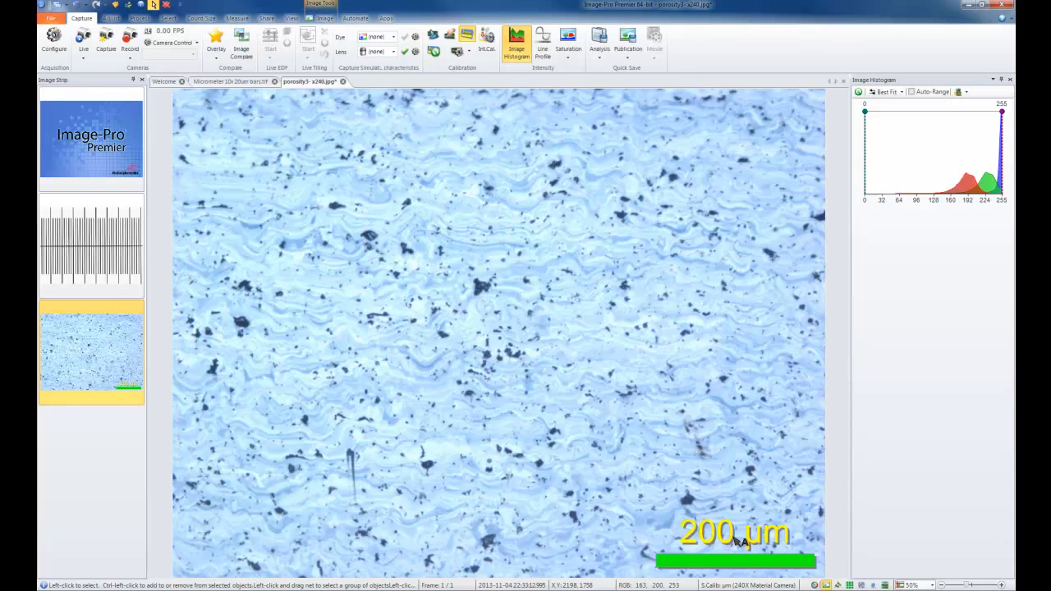
# Auto-calibrate the Micrometer 10x 20um bars.tif image in micrometers, with a distance of 20 between lines.
pyautogui.click(258, 83)
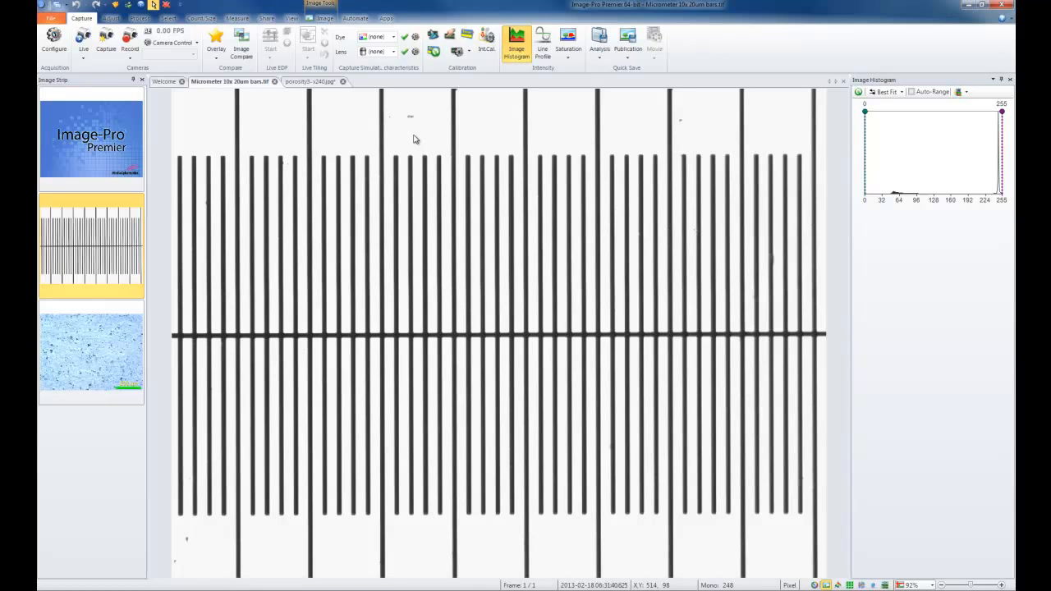
pyautogui.click(433, 40)
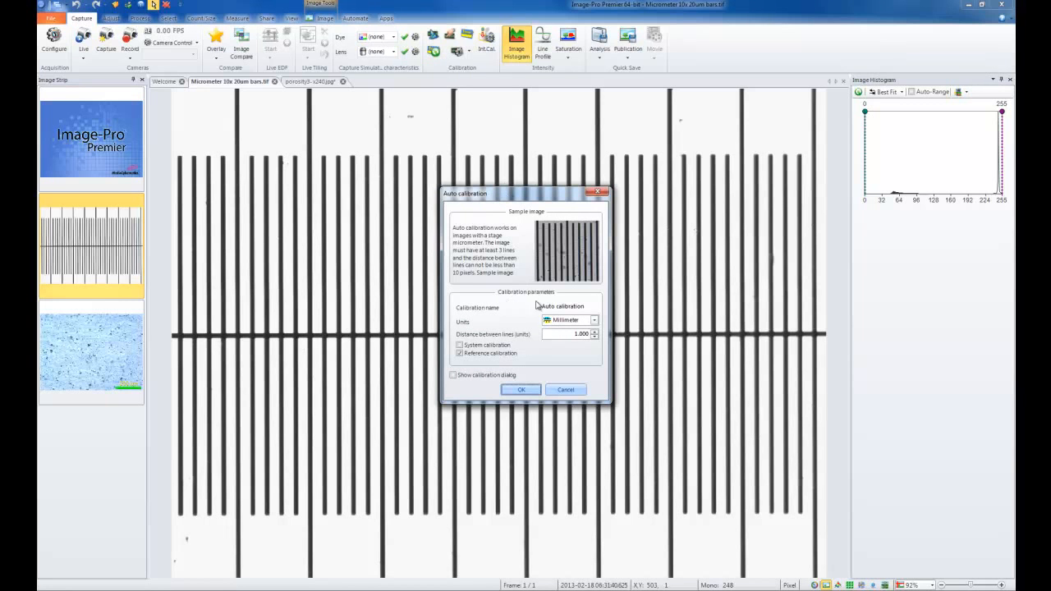
pyautogui.moveTo(584, 307); pyautogui.dragTo(520, 311)
pyautogui.click(594, 320)
pyautogui.moveTo(596, 335)
pyautogui.mouseDown()
pyautogui.moveTo(596, 371)
pyautogui.moveTo(596, 332)
pyautogui.mouseUp()
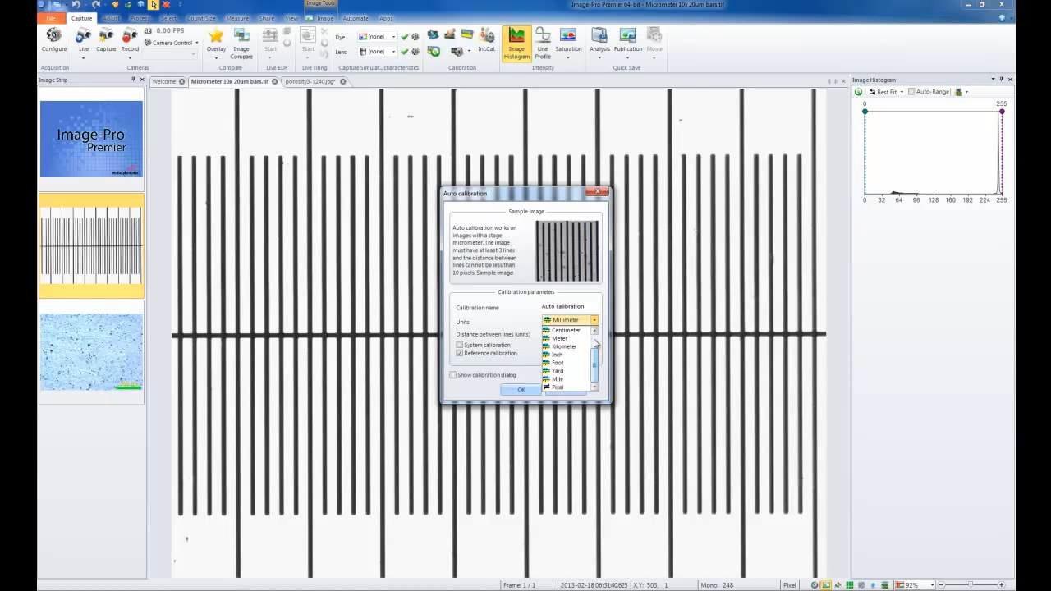
pyautogui.click(575, 338)
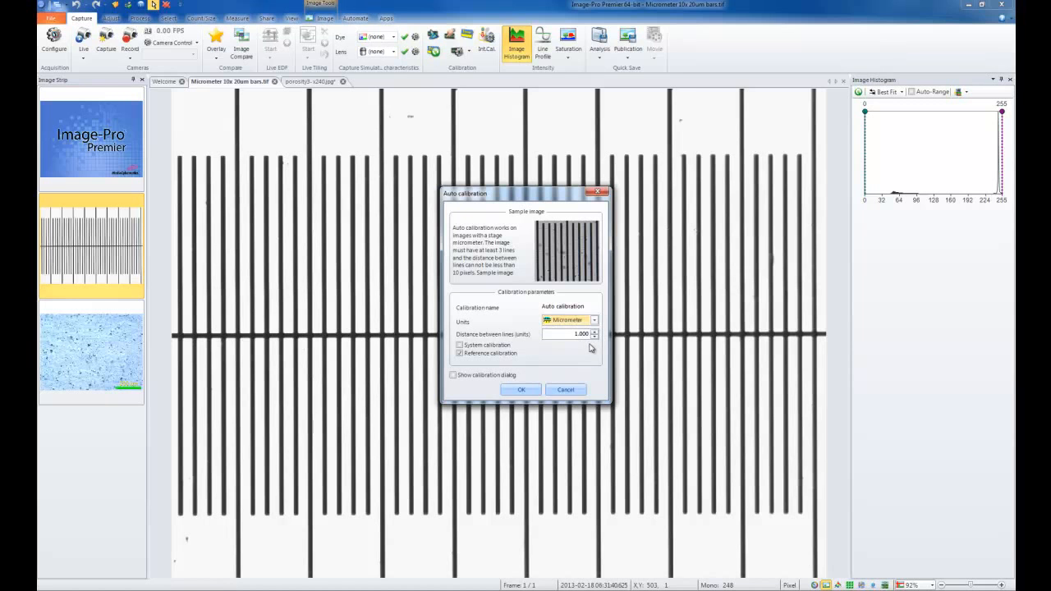
pyautogui.moveTo(560, 333); pyautogui.dragTo(583, 331)
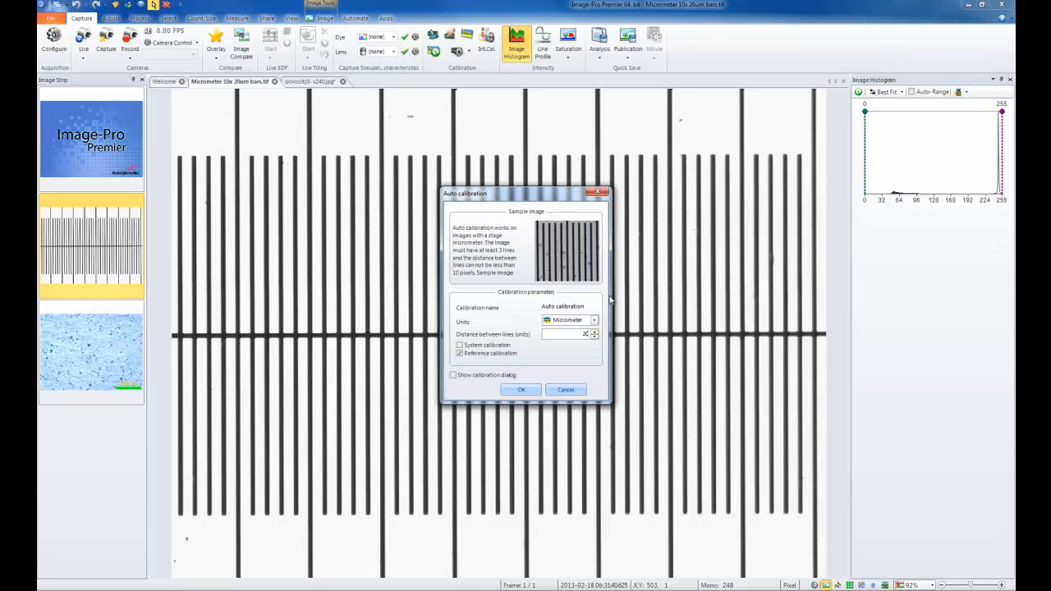
pyautogui.click(524, 391)
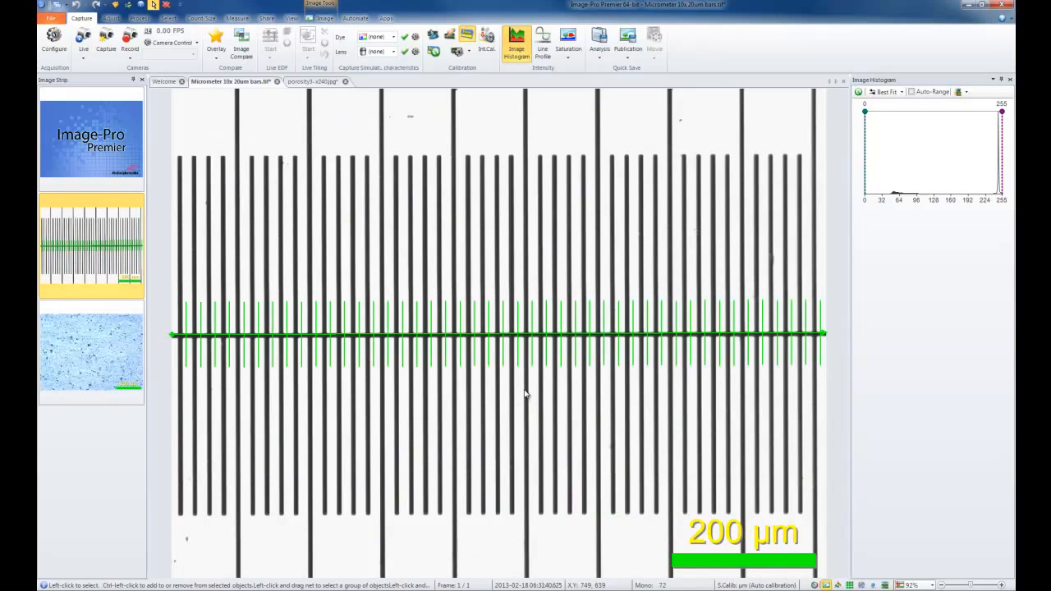
# Move the calibration marker above the short scale bars, try resizing it, and open and close its marker options.
pyautogui.click(508, 335)
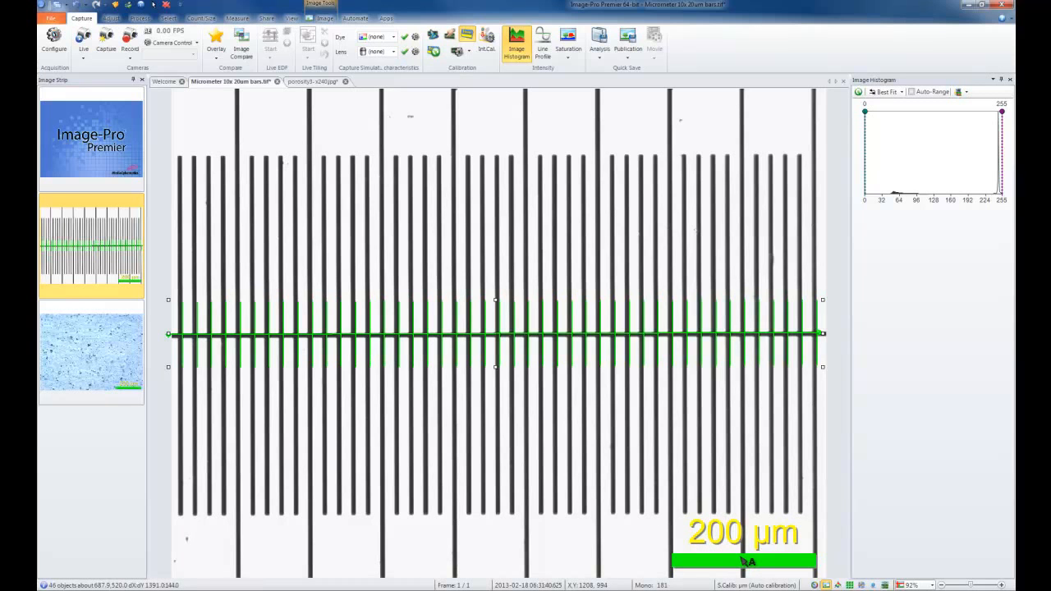
pyautogui.click(746, 561)
pyautogui.moveTo(746, 563); pyautogui.dragTo(718, 144)
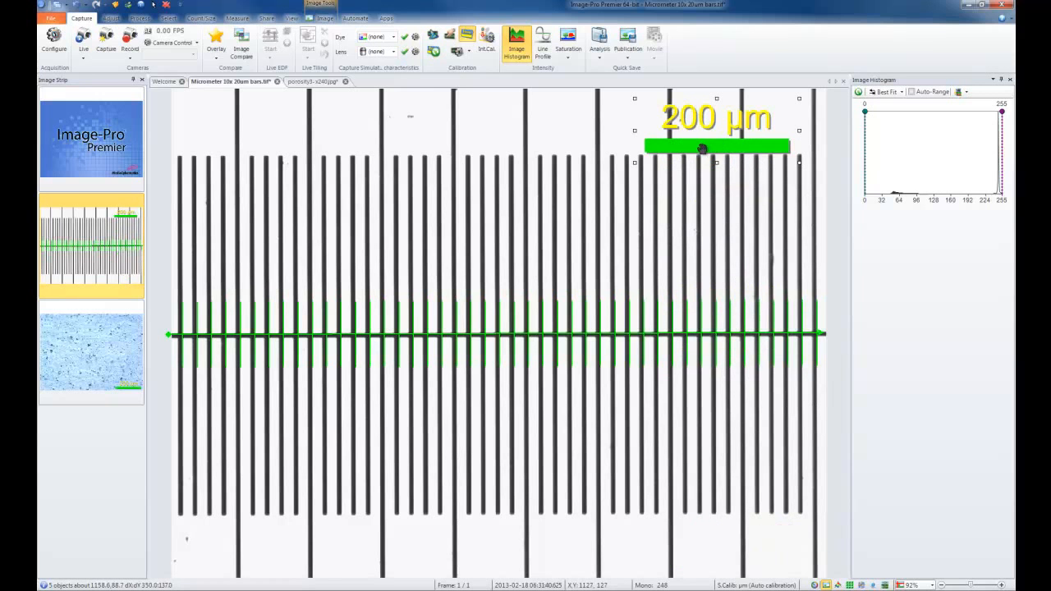
pyautogui.moveTo(636, 163)
pyautogui.mouseDown()
pyautogui.moveTo(699, 133)
pyautogui.moveTo(638, 169)
pyautogui.mouseUp()
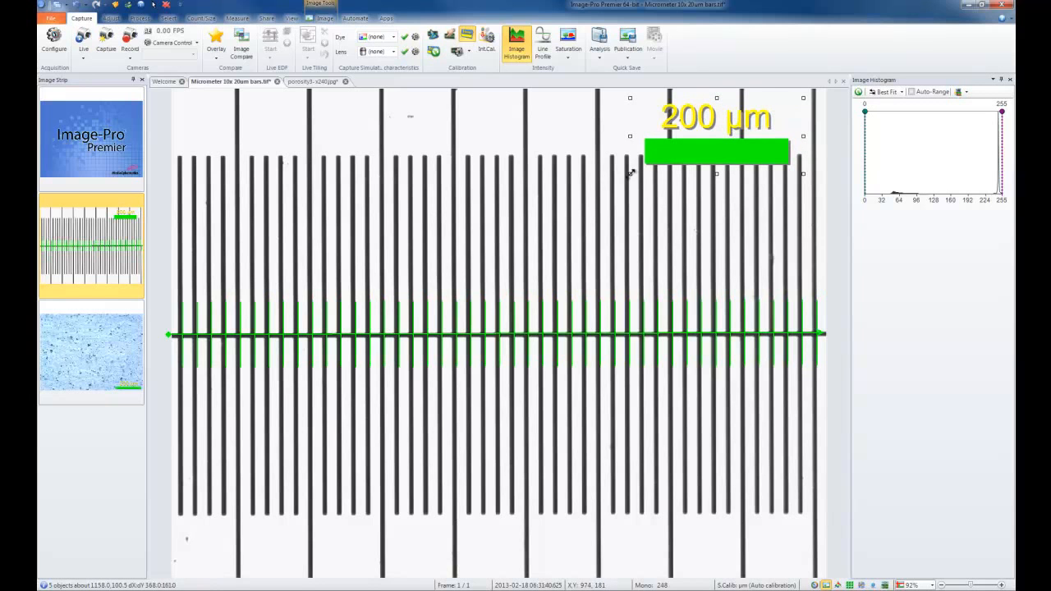
pyautogui.doubleClick(706, 120)
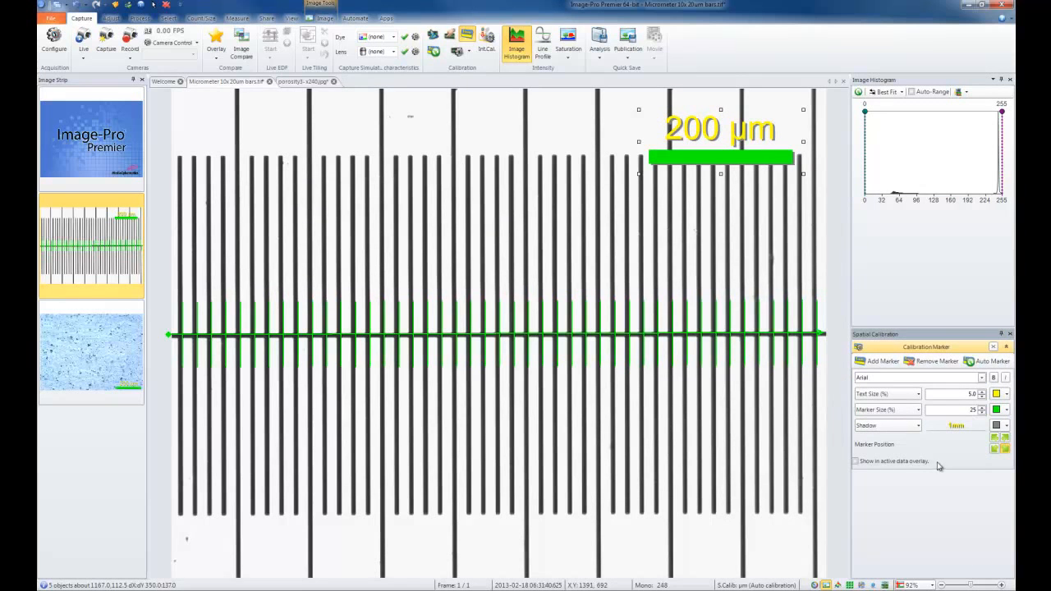
pyautogui.click(1009, 334)
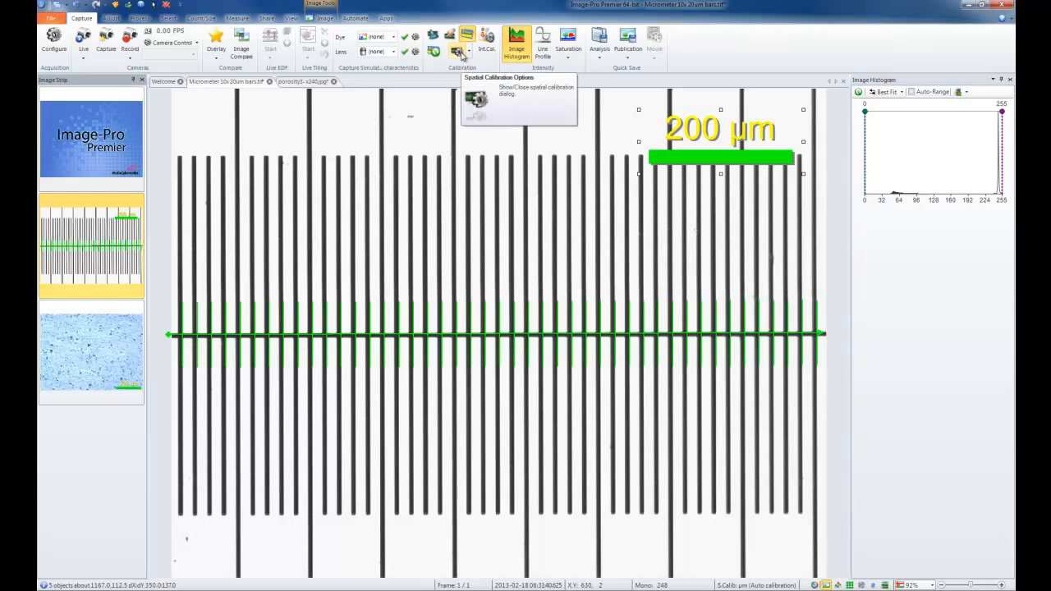
# Open the spatial calibration options and examine the Auto calibration's units, pixel scale and advanced options.
pyautogui.click(469, 52)
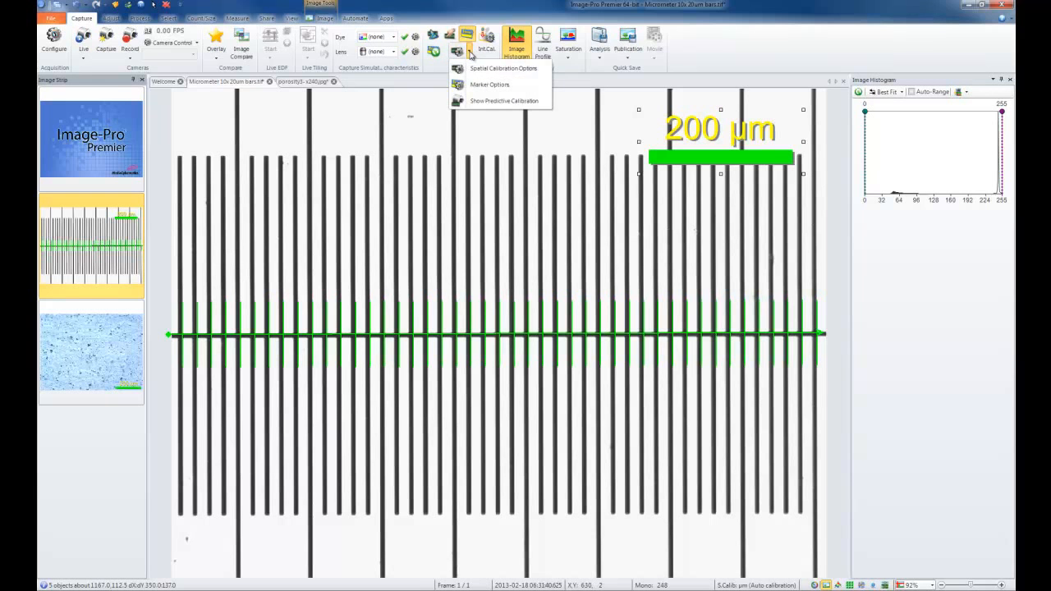
pyautogui.click(505, 74)
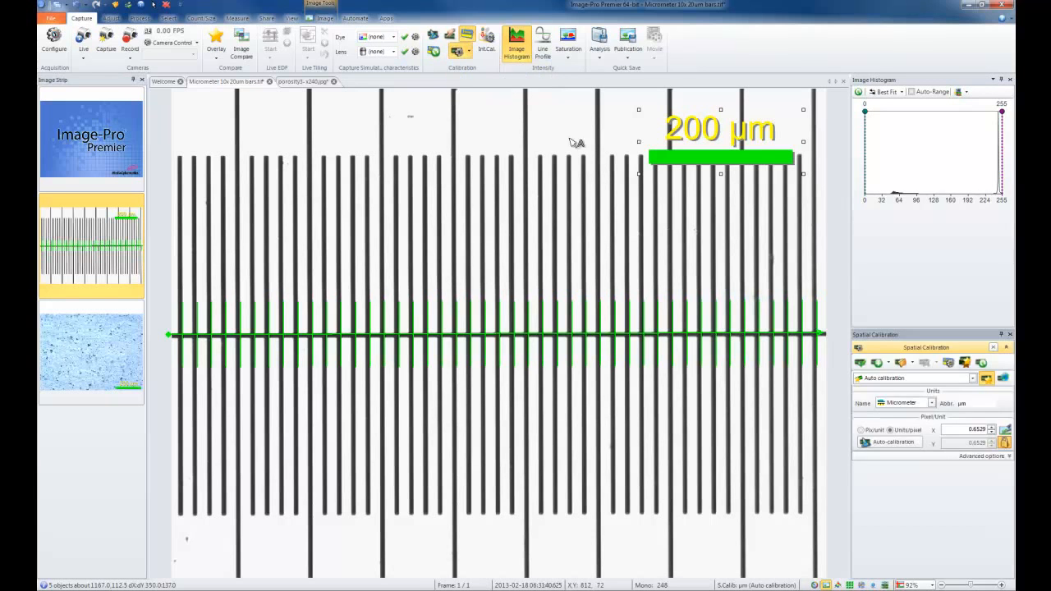
pyautogui.moveTo(936, 333); pyautogui.dragTo(936, 237)
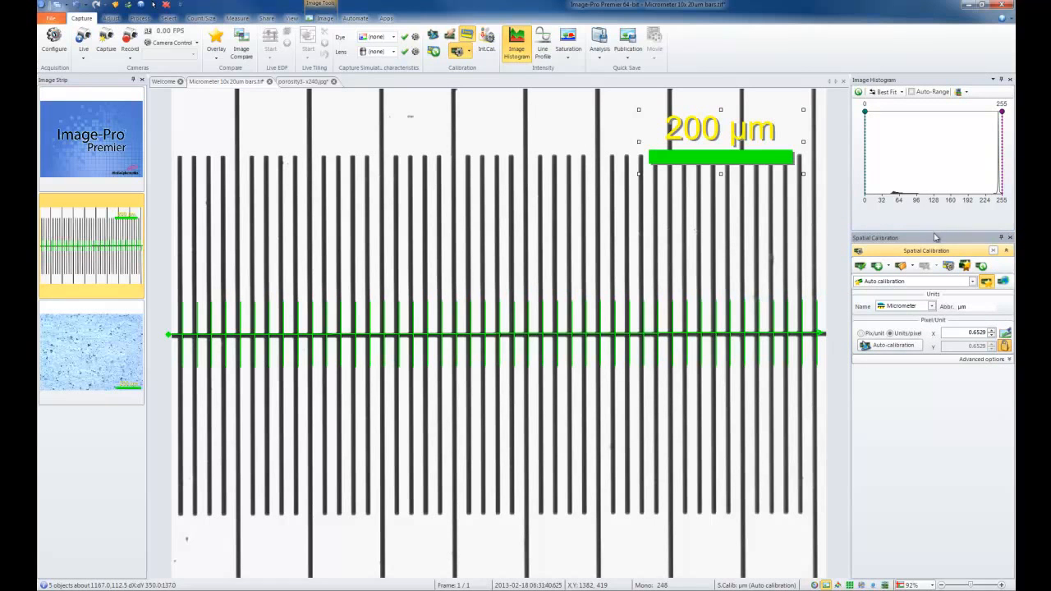
pyautogui.click(972, 281)
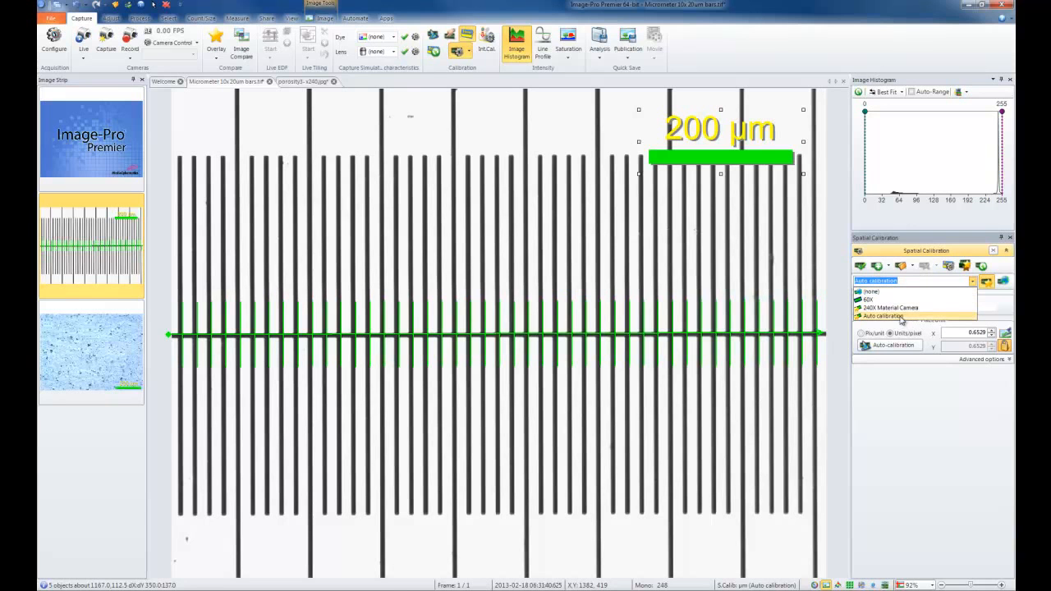
pyautogui.click(899, 317)
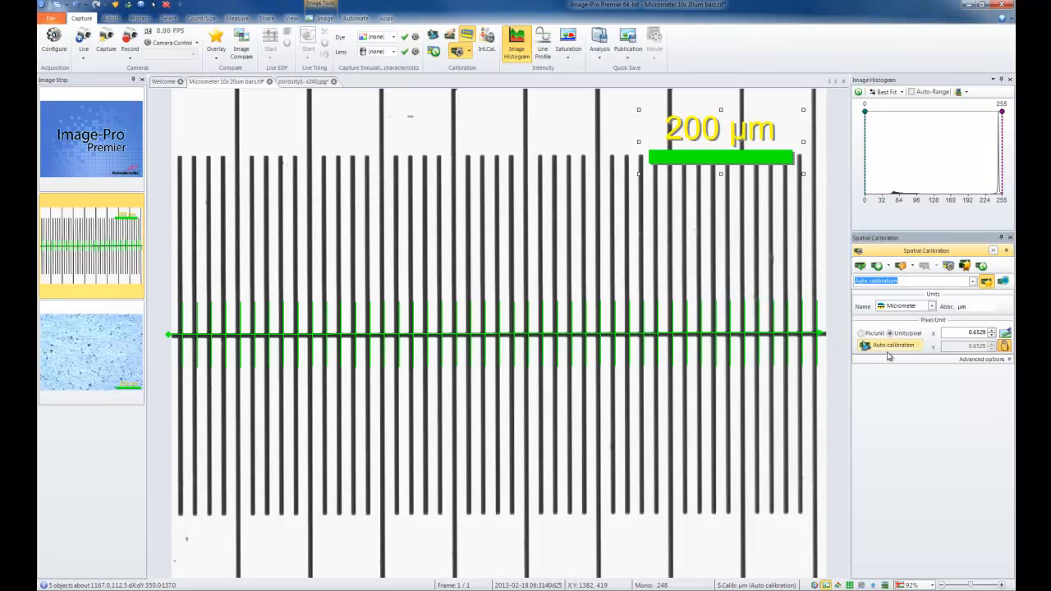
pyautogui.click(1005, 360)
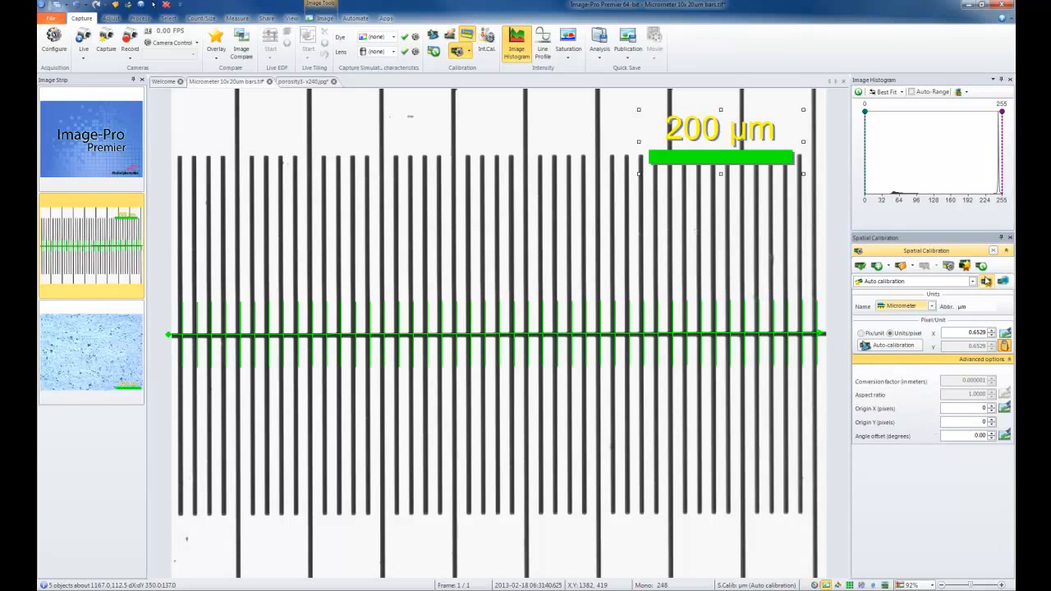
# Review the 240X Material Camera and 60X entries among the saved spatial calibrations.
pyautogui.click(972, 281)
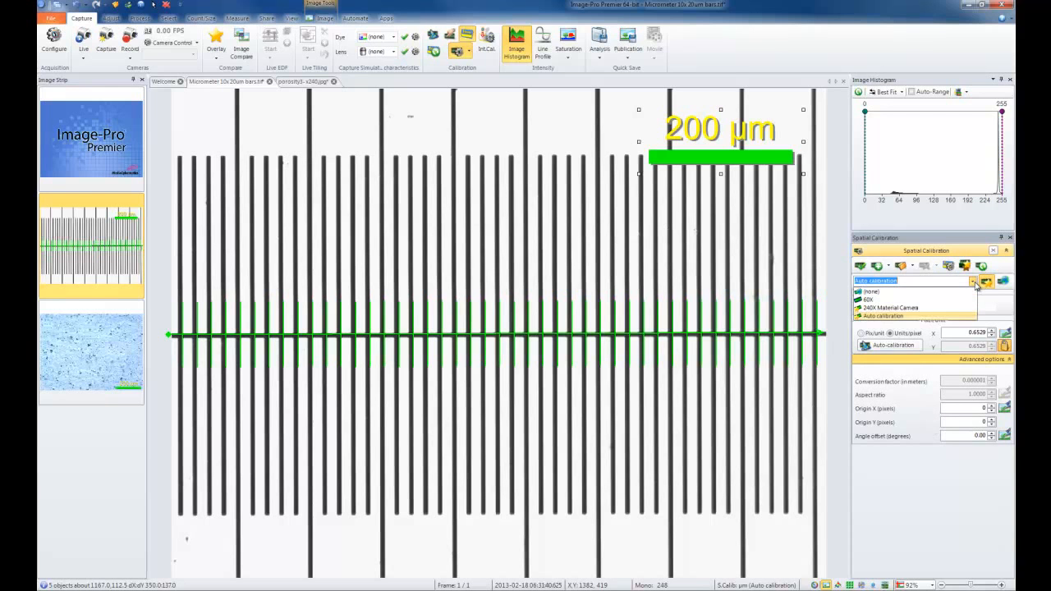
pyautogui.click(915, 309)
pyautogui.click(972, 281)
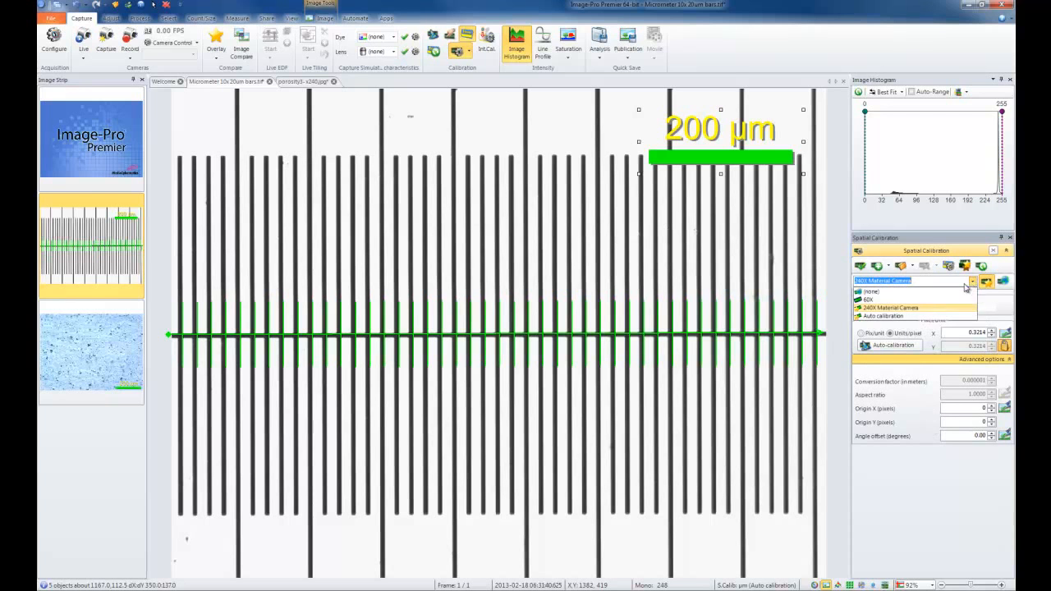
pyautogui.click(886, 299)
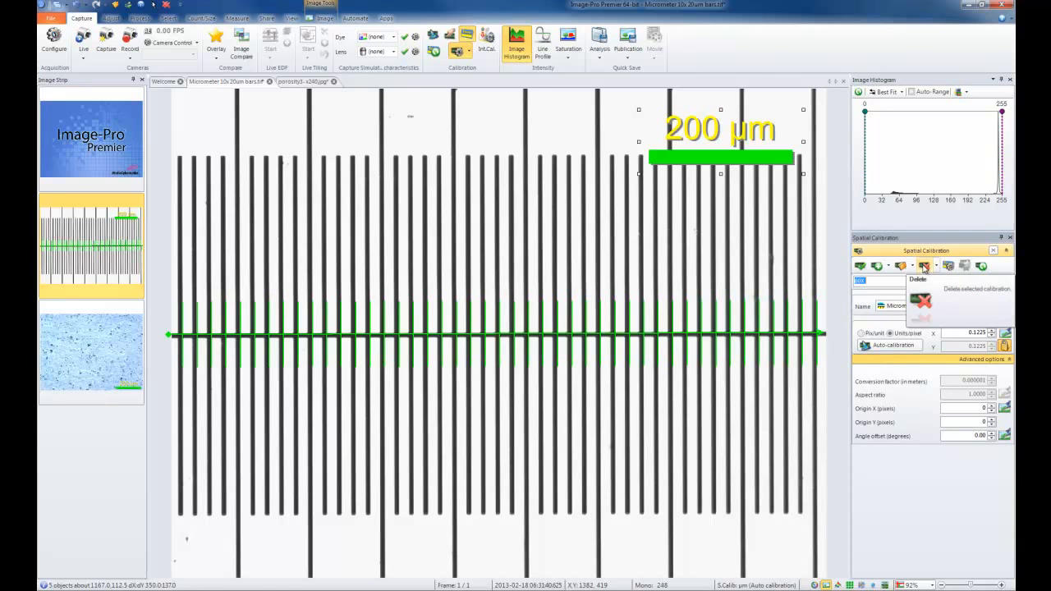
pyautogui.click(923, 268)
# Remove the micrometer image's spatial calibration by applying the (none) calibration.
pyautogui.click(973, 282)
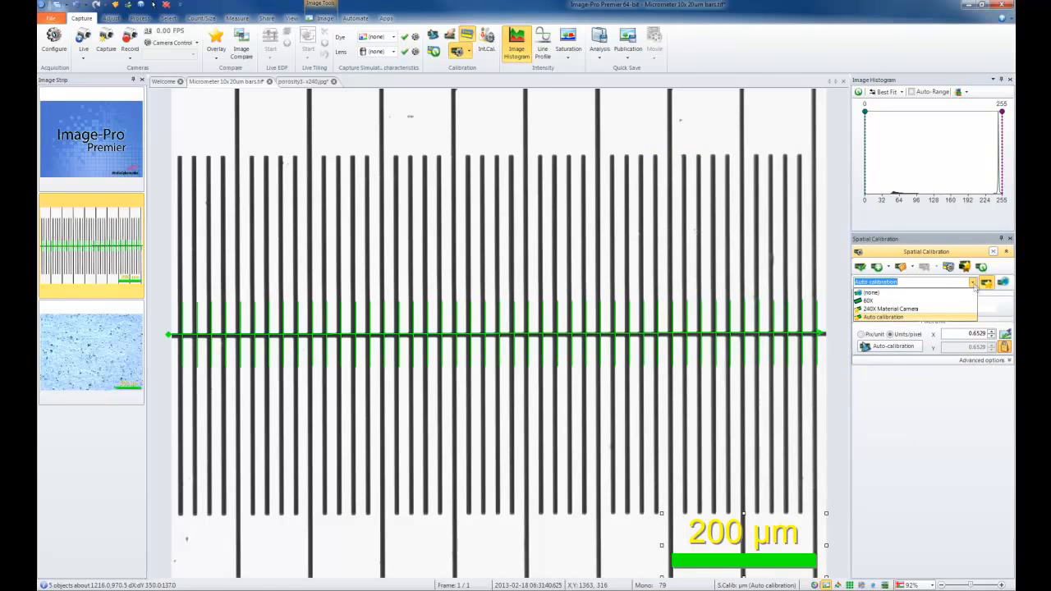
pyautogui.click(907, 292)
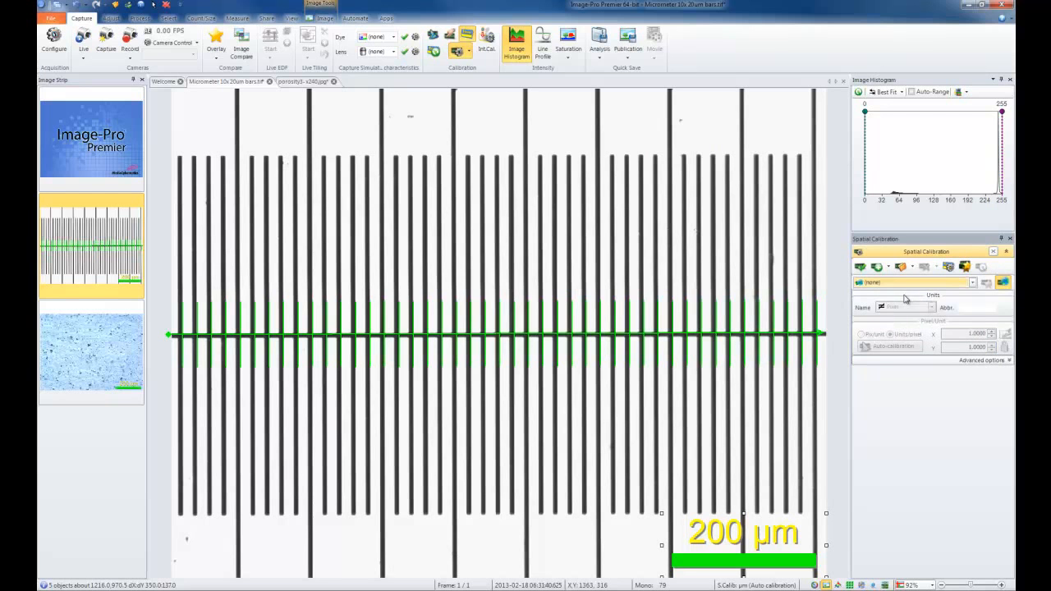
pyautogui.click(859, 267)
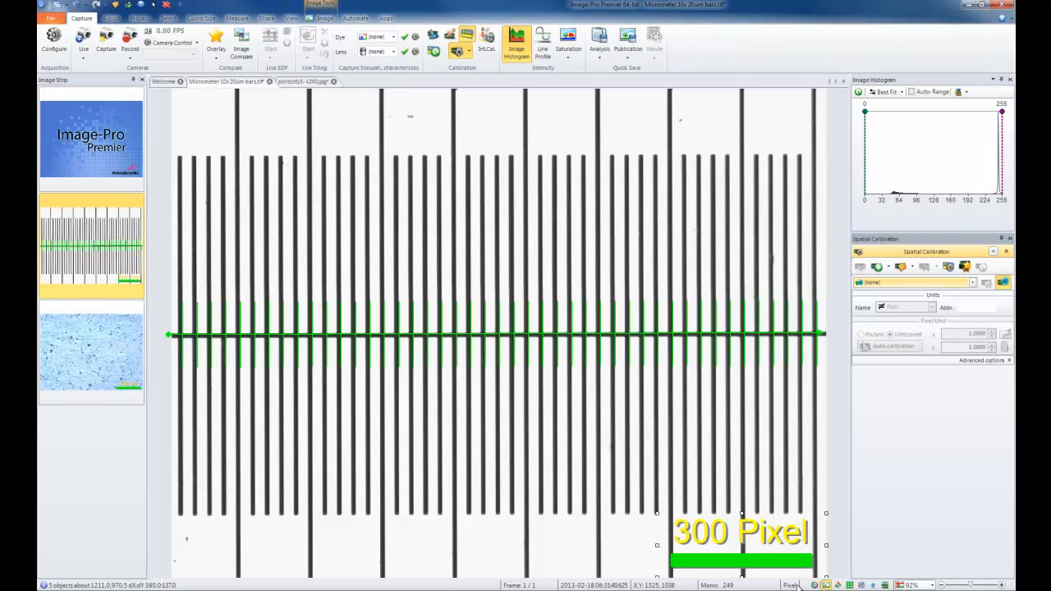
# Delete the Auto calibration from the saved spatial calibrations.
pyautogui.click(945, 283)
pyautogui.click(918, 317)
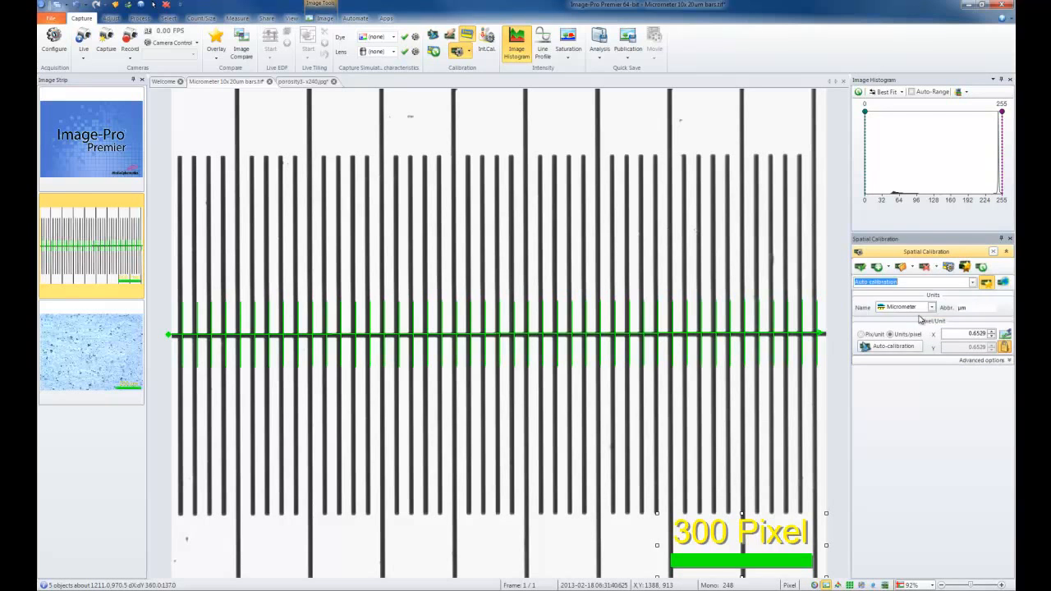
pyautogui.click(925, 267)
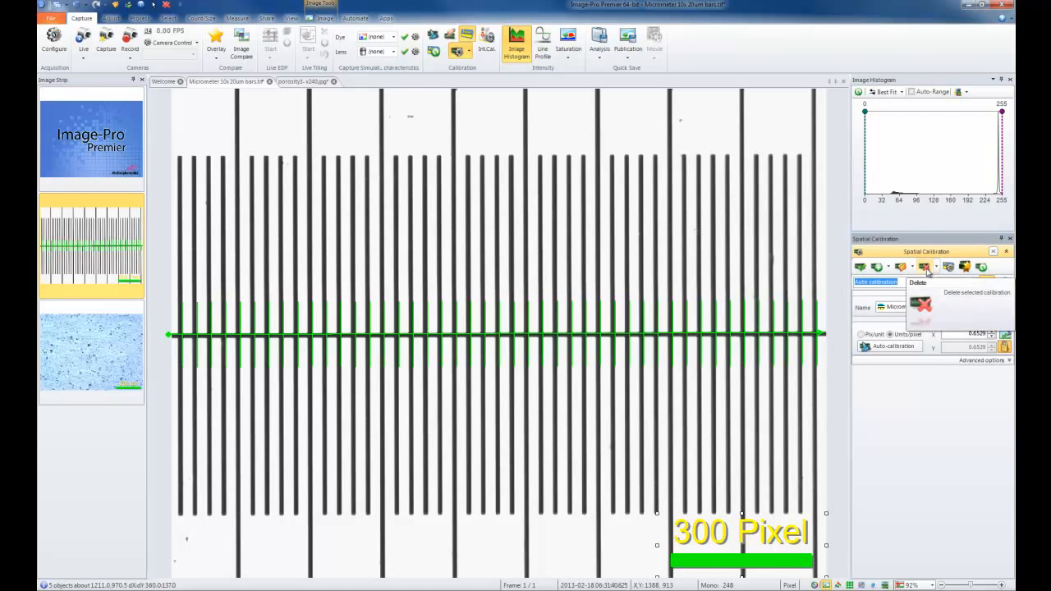
# Close the spatial calibration options and delete the green auto-calibration line overlay from the micrometer image.
pyautogui.click(1010, 239)
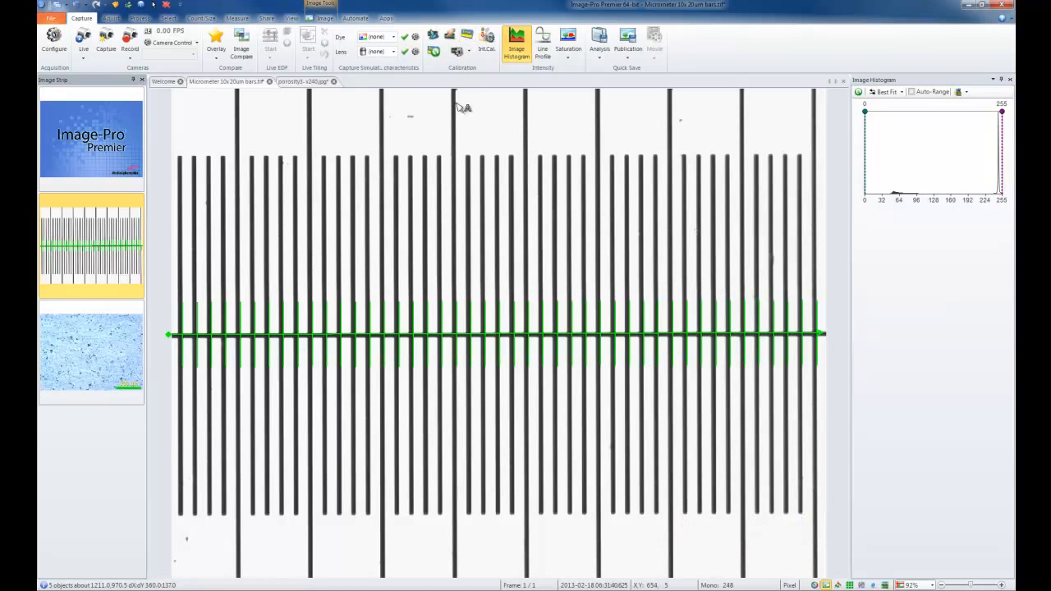
pyautogui.click(474, 332)
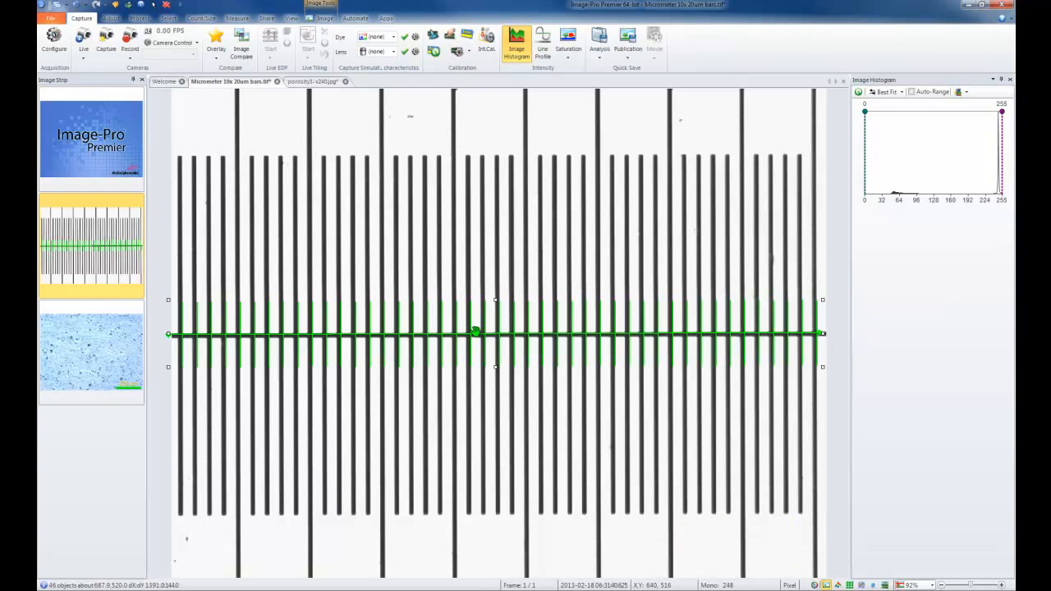
pyautogui.press('Delete')
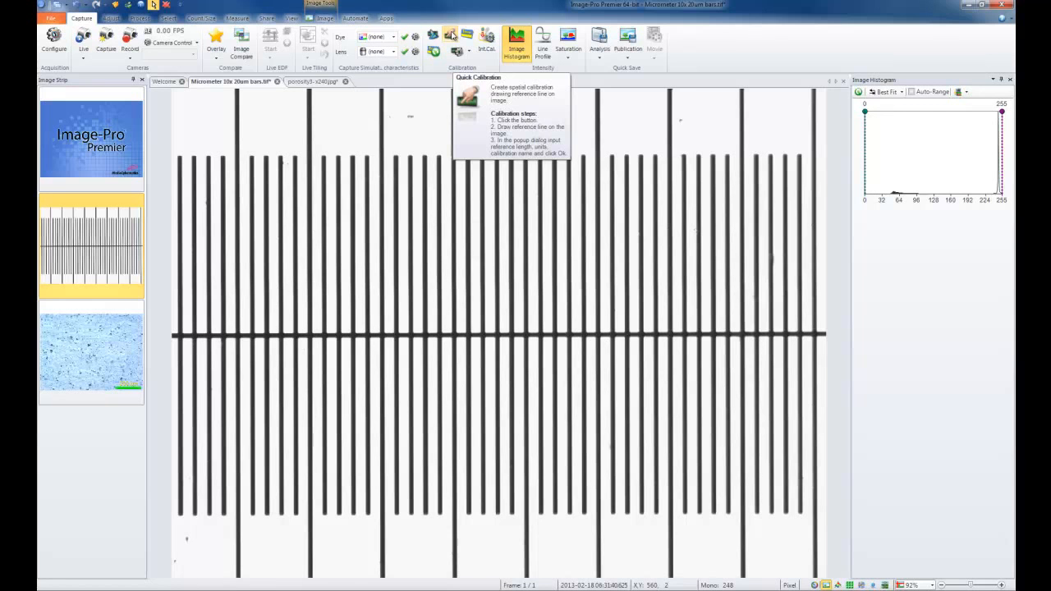
# Quick-calibrate the micrometer image with a horizontal reference line about 1195 pixels long, named Spatial Cal, with a feature size of 20 micrometers.
pyautogui.click(450, 34)
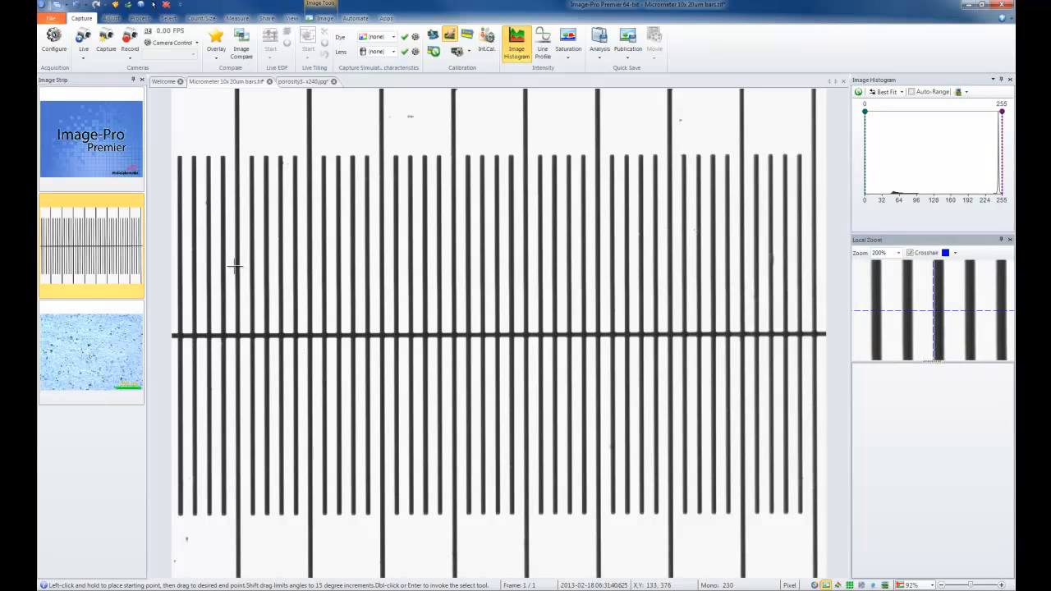
pyautogui.moveTo(234, 265); pyautogui.dragTo(797, 274)
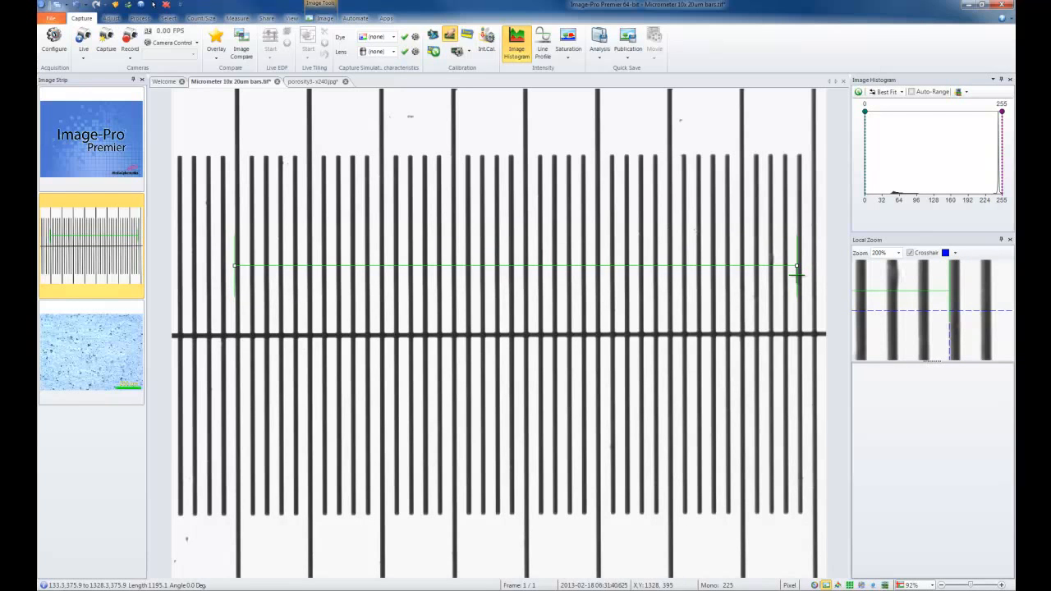
pyautogui.rightClick(797, 275)
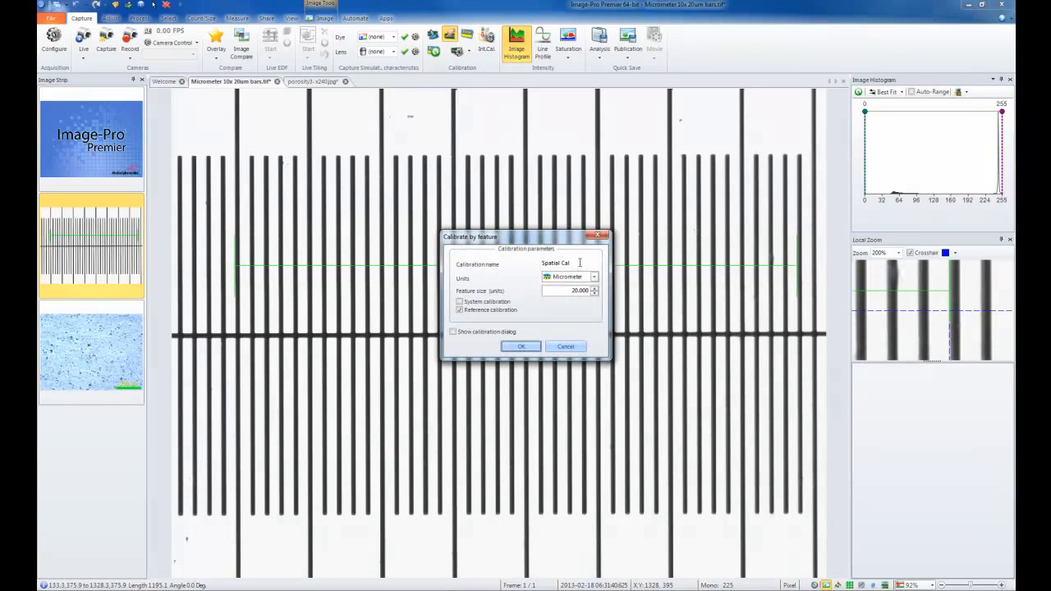
pyautogui.moveTo(578, 262); pyautogui.dragTo(533, 266)
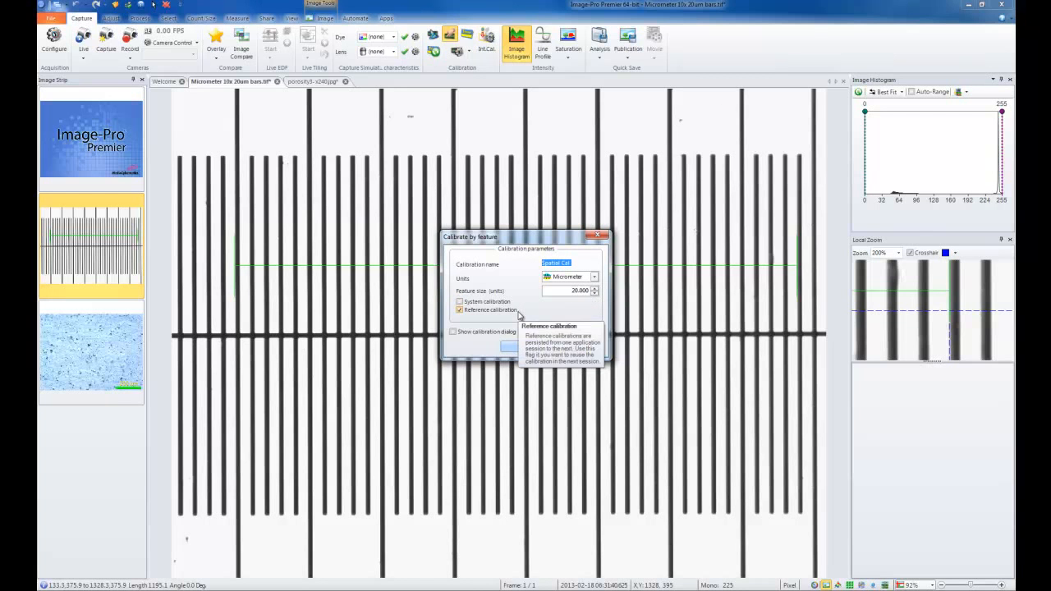
pyautogui.click(523, 347)
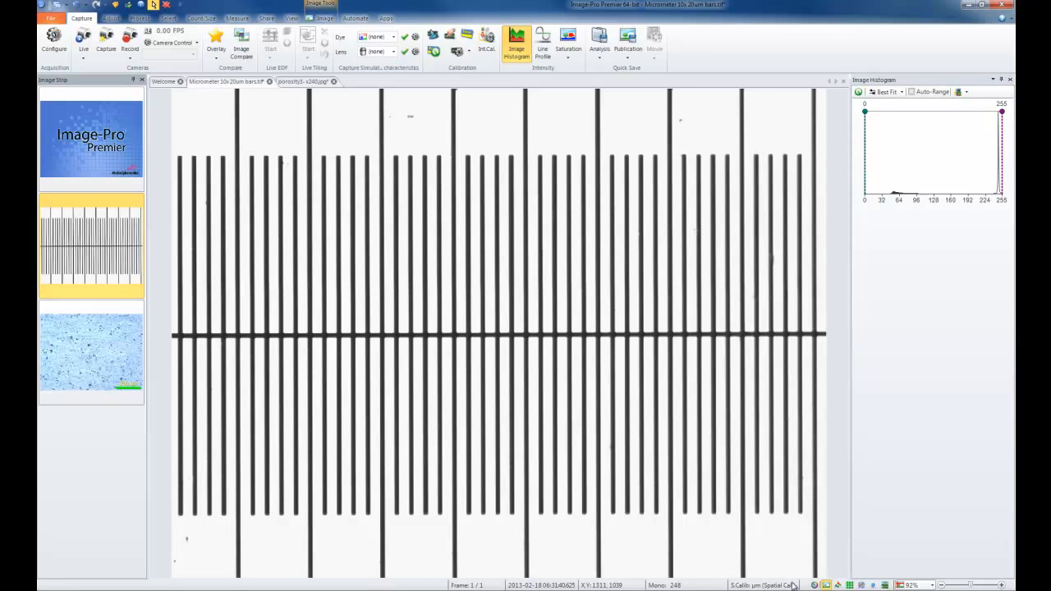
# Review the camera, optical and calibration parameters for creating predictive calibrations, and close them without creating any.
pyautogui.click(469, 53)
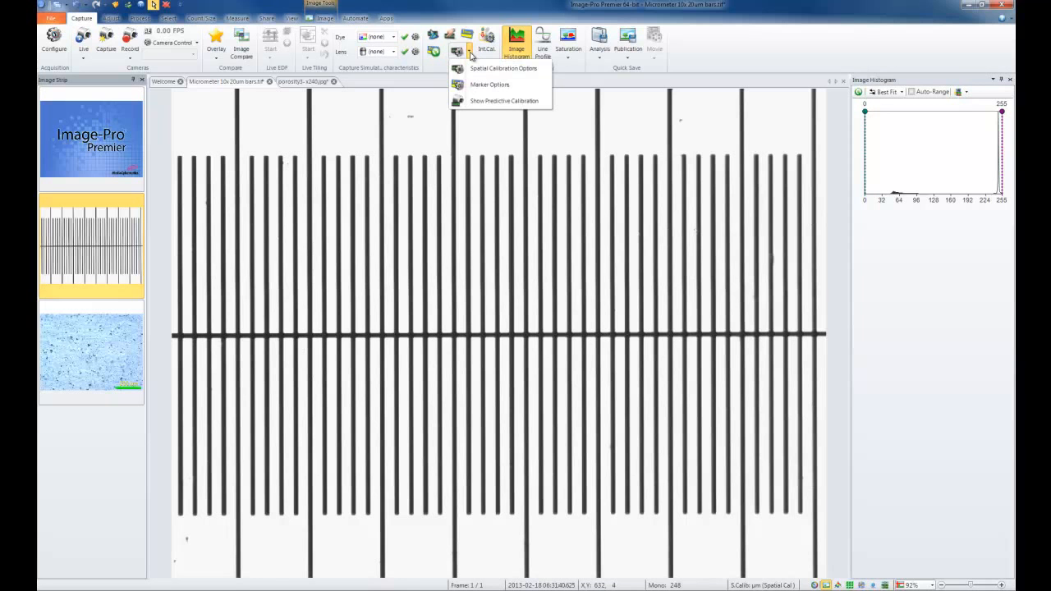
pyautogui.click(489, 101)
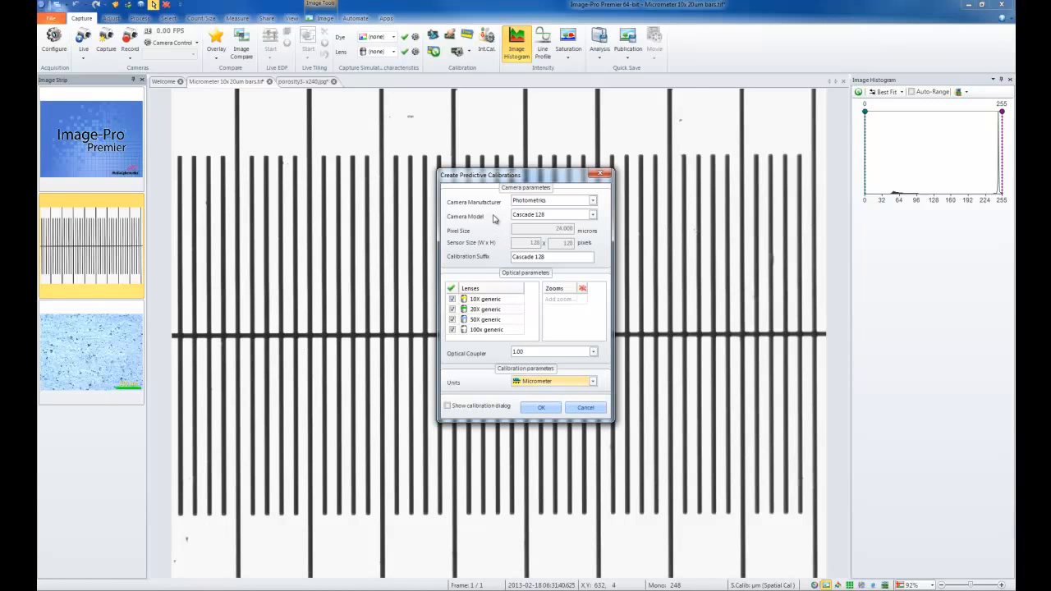
pyautogui.click(599, 174)
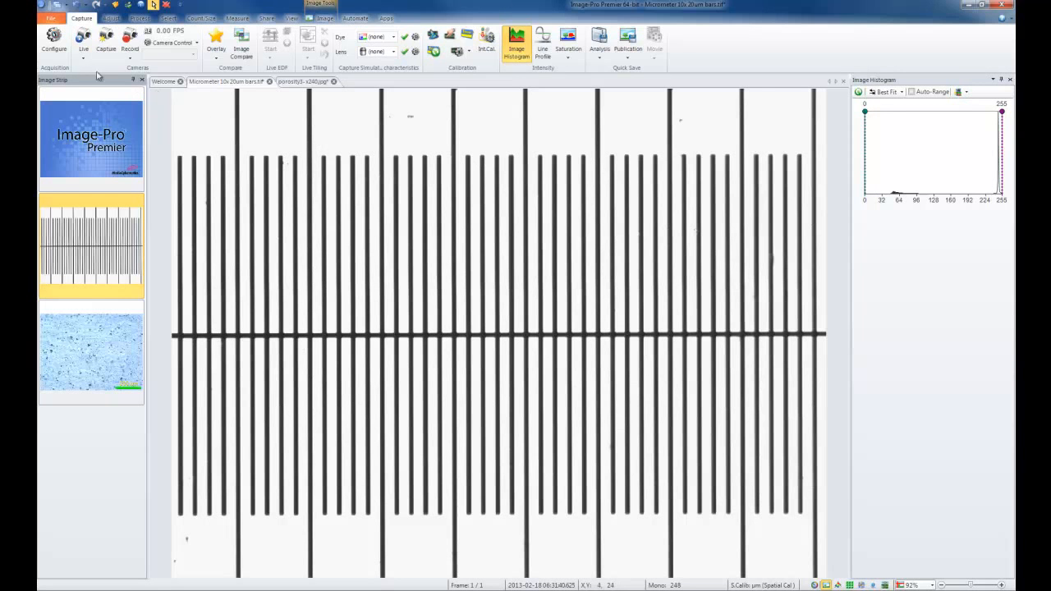
# Start the acquisition hardware configuration wizard and proceed through the camera selection to the lens setup, keeping Capture Simulation as the camera.
pyautogui.click(59, 46)
pyautogui.moveTo(268, 51); pyautogui.dragTo(486, 138)
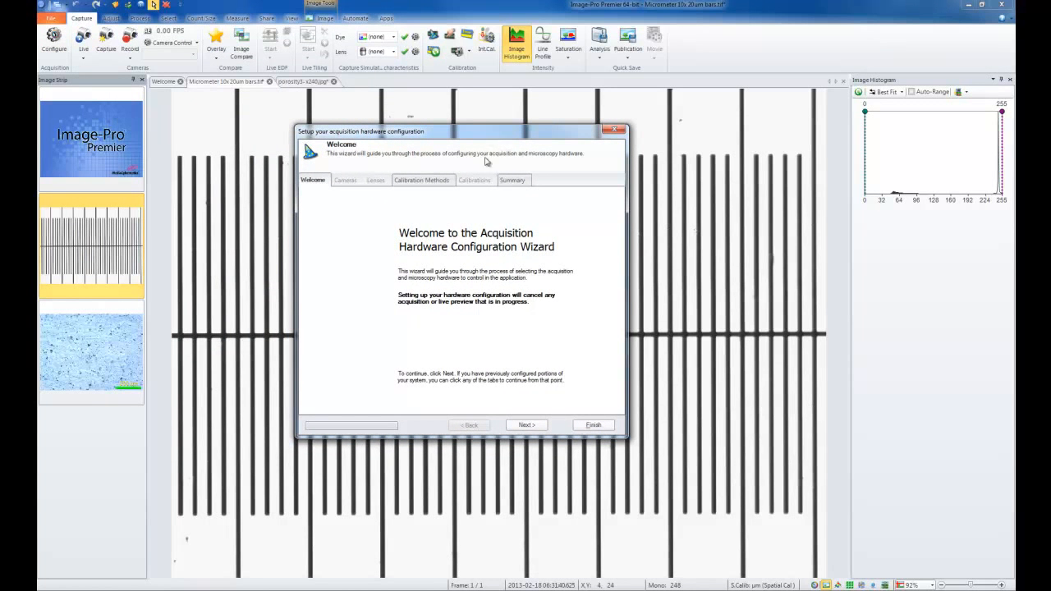
pyautogui.click(530, 425)
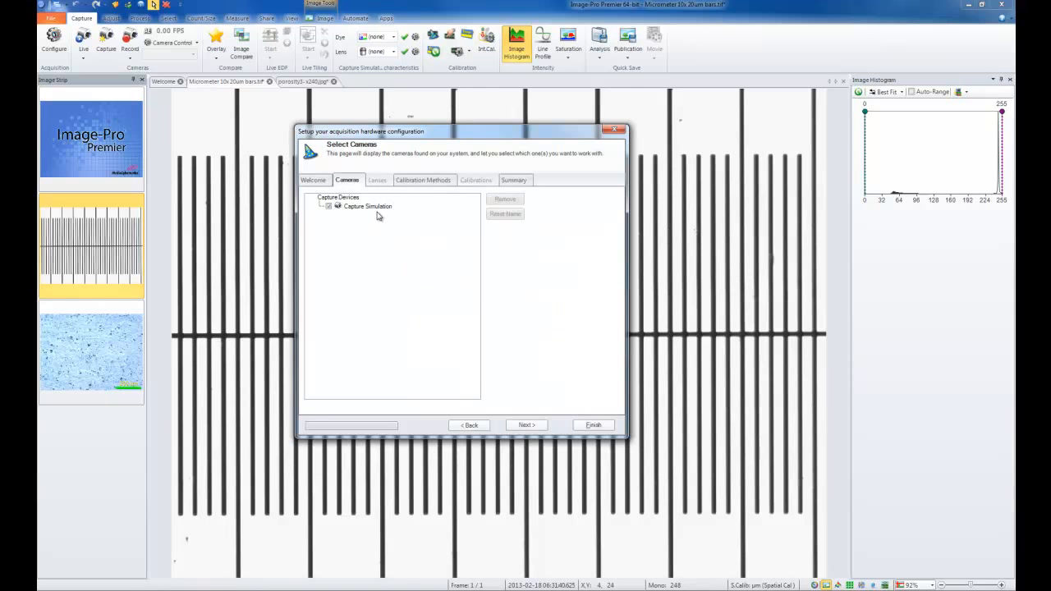
pyautogui.click(542, 428)
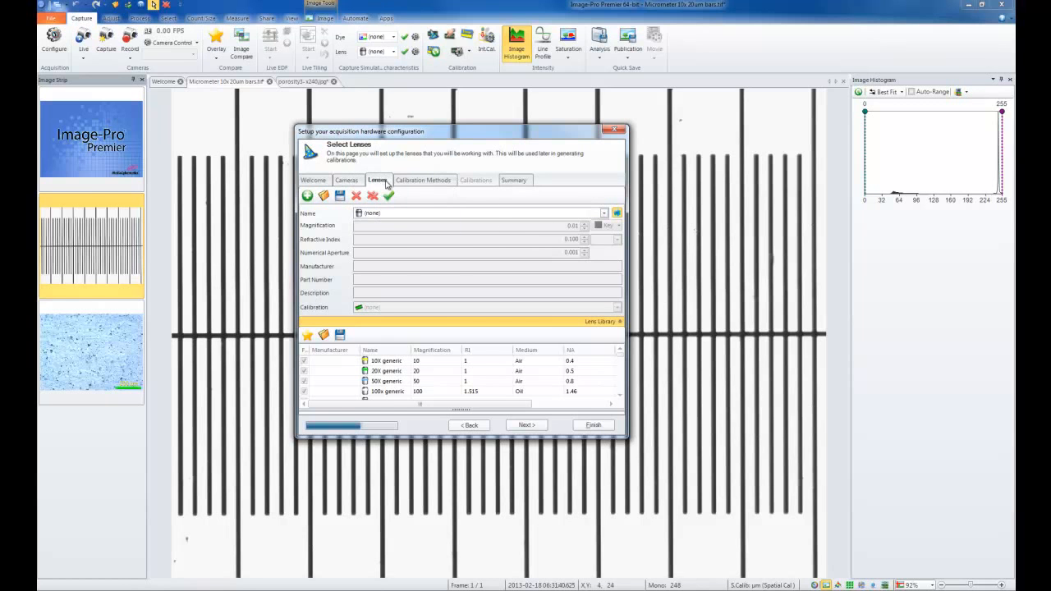
# Add the 20x Leica HCX APO L (NA 0.5) and the first HC PLAN APO (NA 0.7) from the lens library to the available lenses.
pyautogui.click(604, 214)
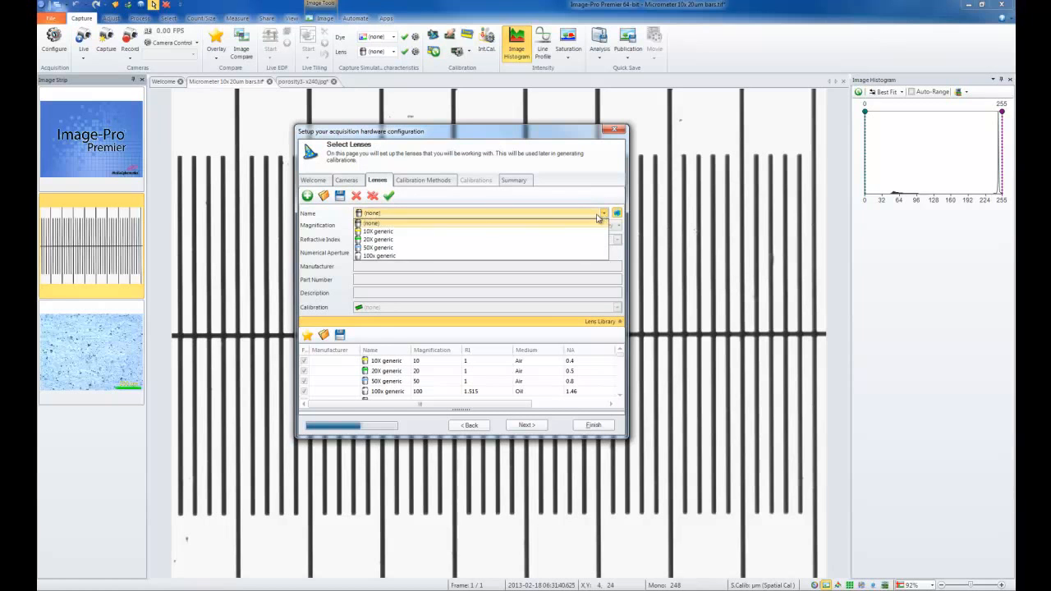
pyautogui.click(420, 201)
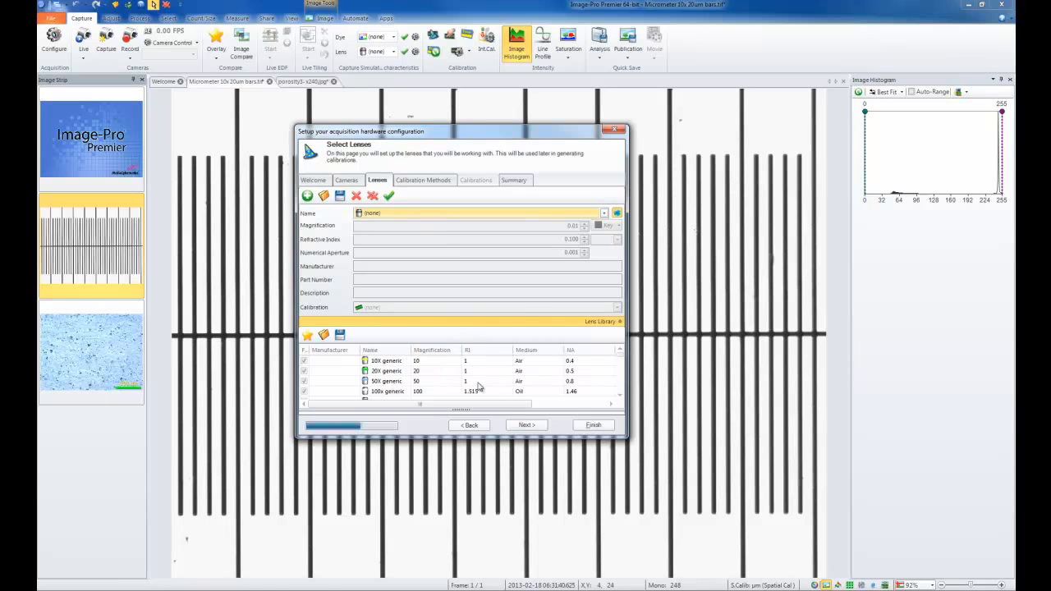
pyautogui.moveTo(464, 409)
pyautogui.mouseDown()
pyautogui.moveTo(466, 353)
pyautogui.moveTo(462, 411)
pyautogui.mouseUp()
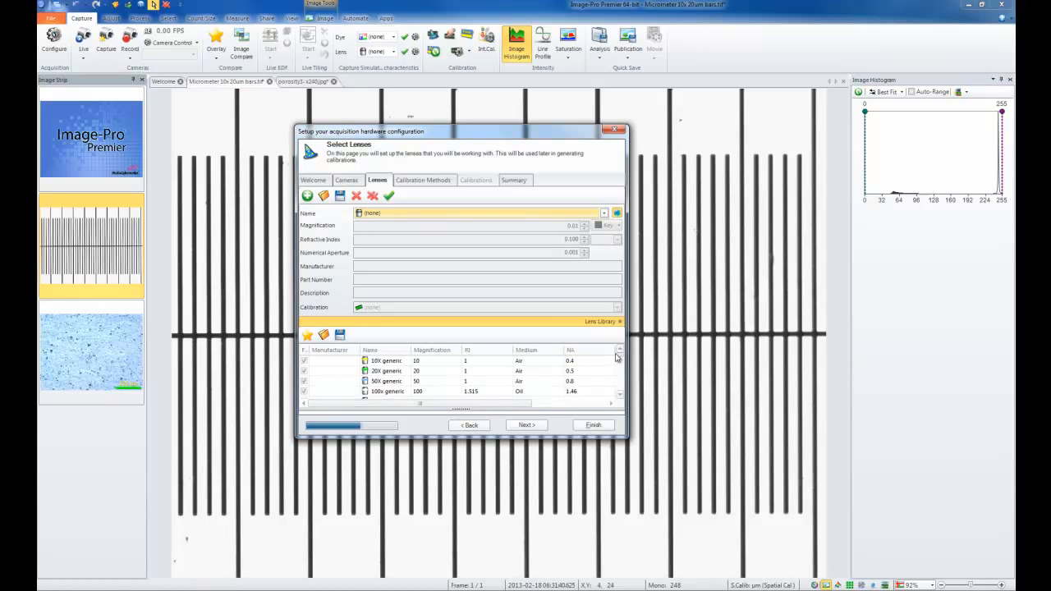
pyautogui.scroll(-3, 621, 361)
pyautogui.scroll(-8, 621, 365)
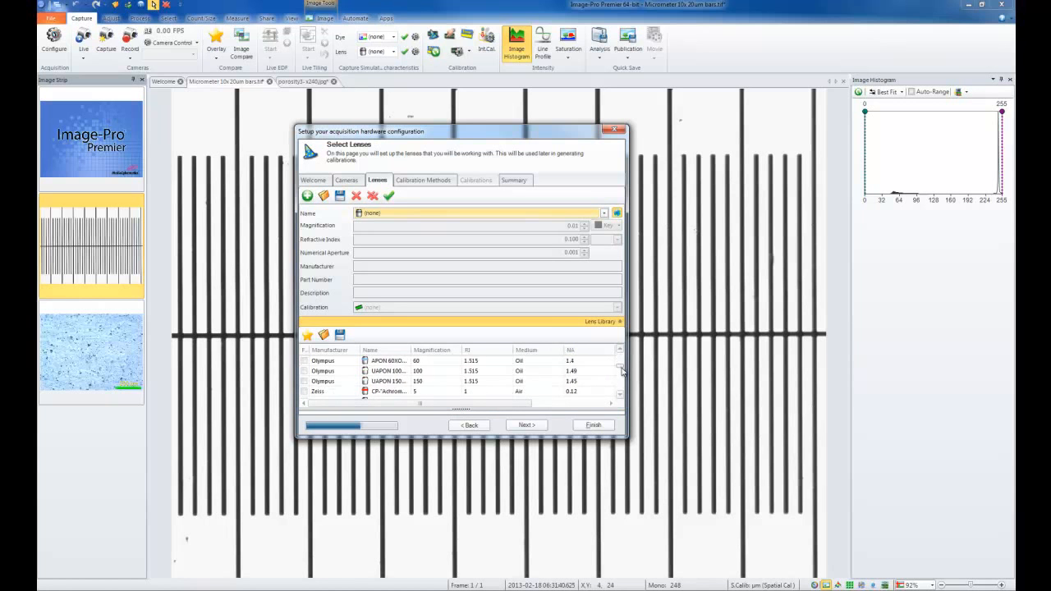
pyautogui.scroll(-8, 621, 378)
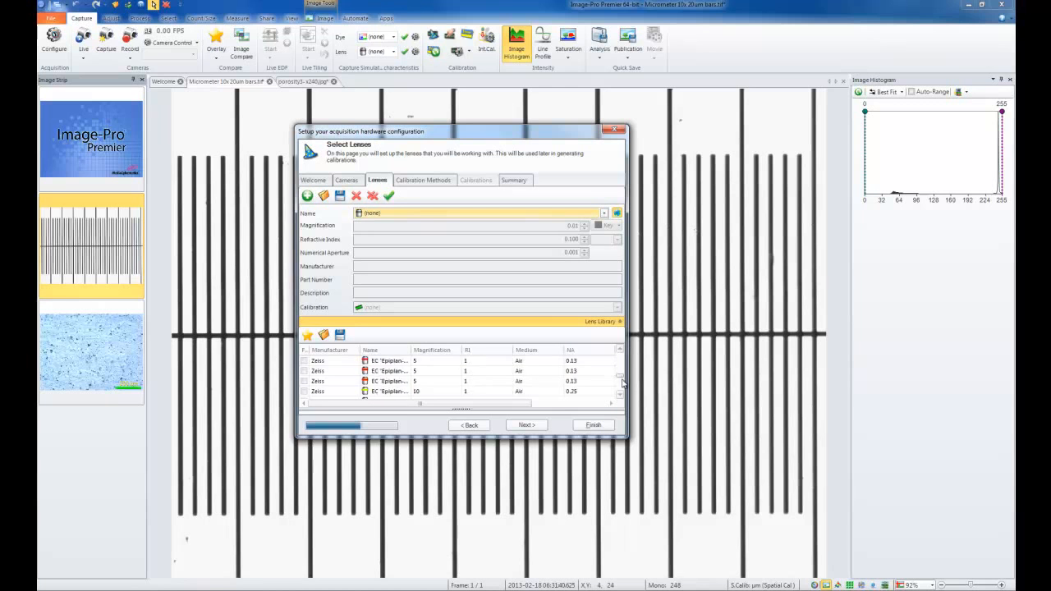
pyautogui.scroll(-3, 624, 391)
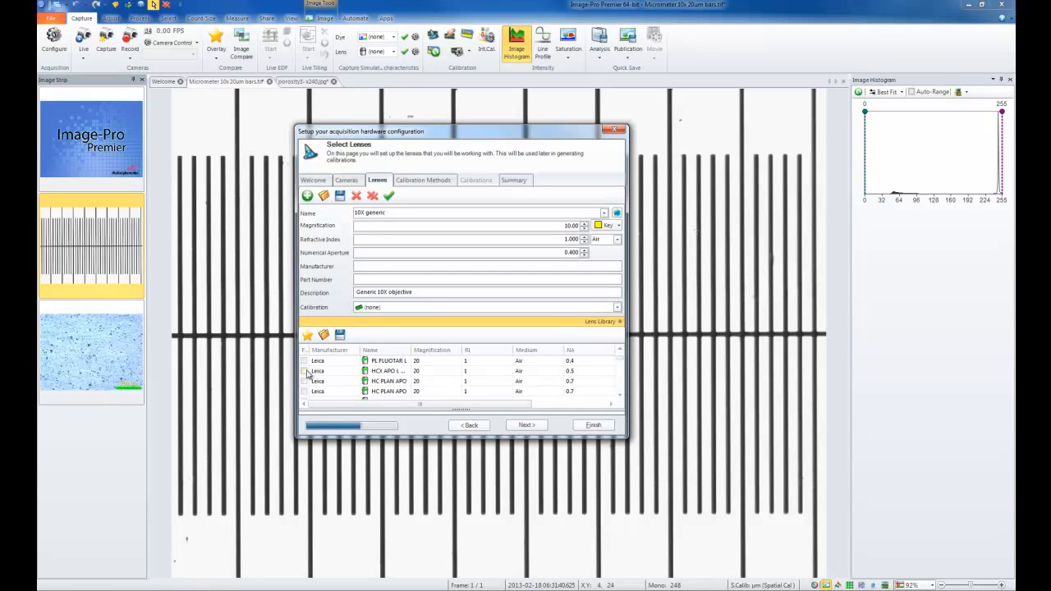
pyautogui.click(306, 371)
pyautogui.click(307, 381)
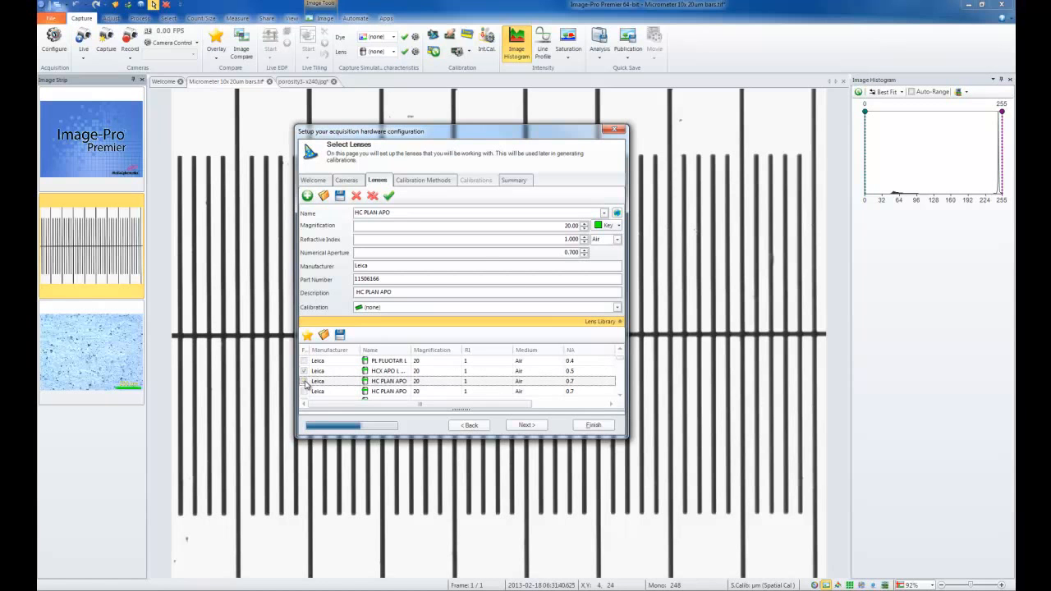
pyautogui.click(305, 381)
# Select the HC PLAN APO lens, review its key color and calibration choices without changing them, and continue to the calibration methods.
pyautogui.click(603, 213)
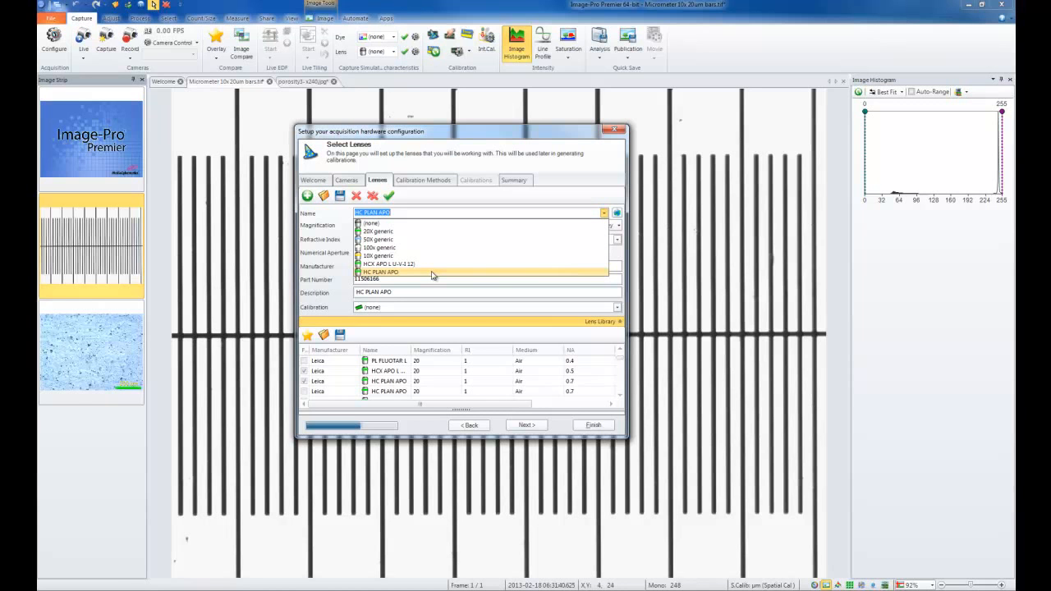
pyautogui.click(392, 273)
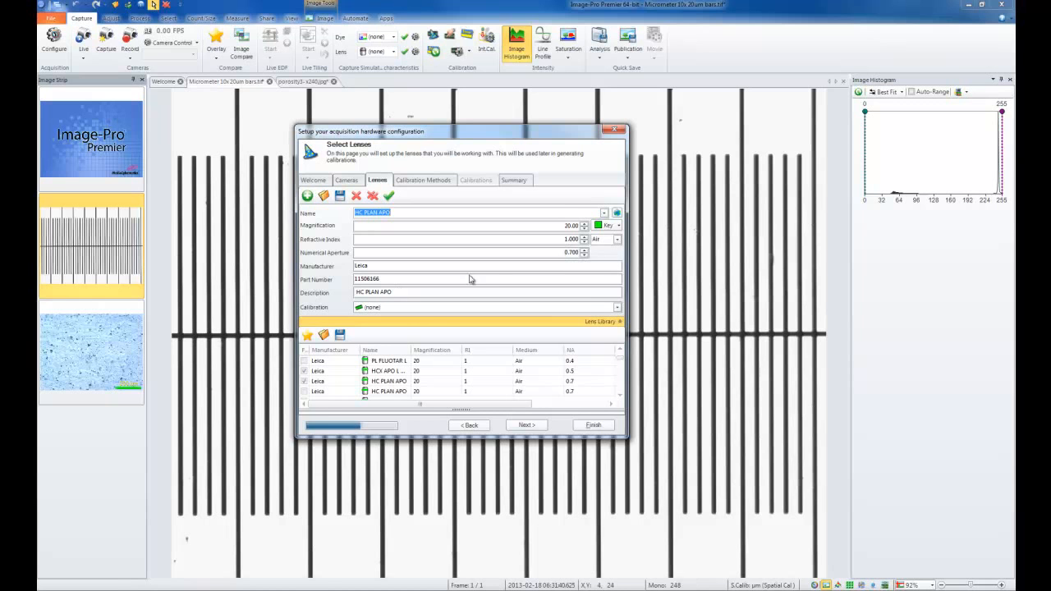
pyautogui.click(618, 226)
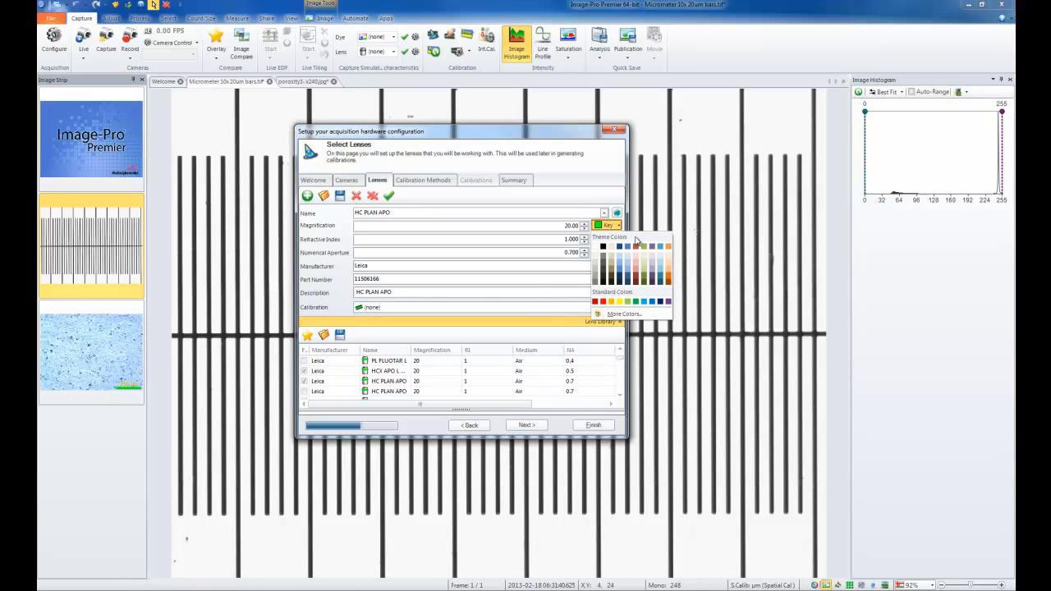
pyautogui.click(547, 309)
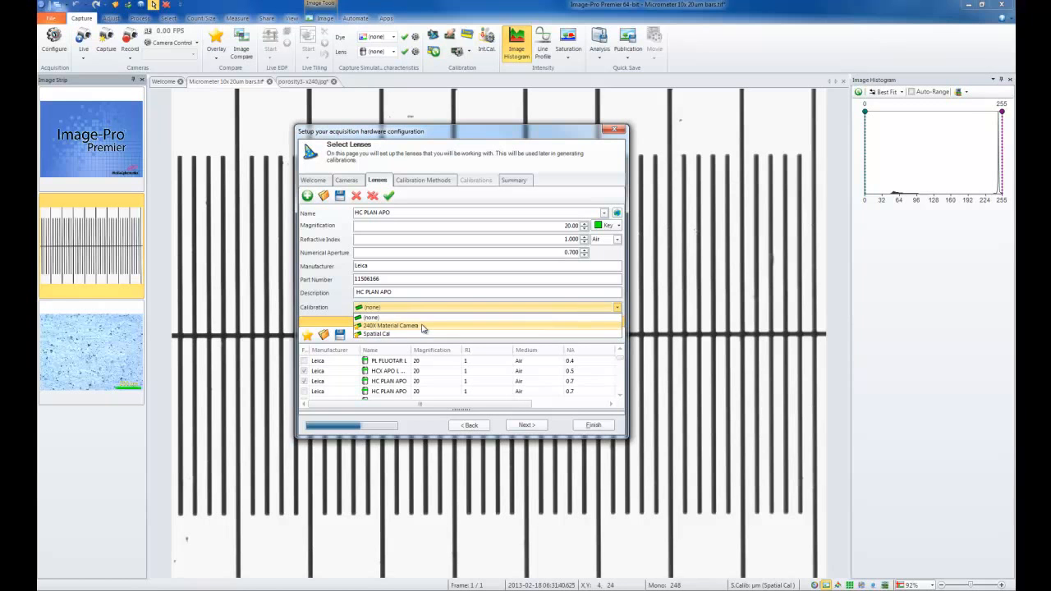
pyautogui.click(339, 310)
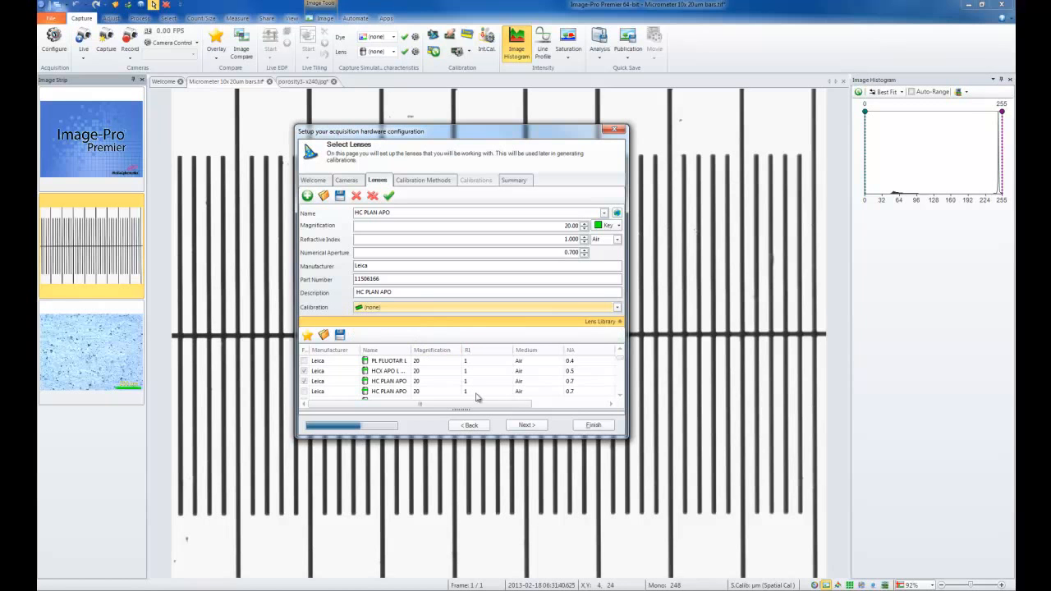
pyautogui.click(523, 426)
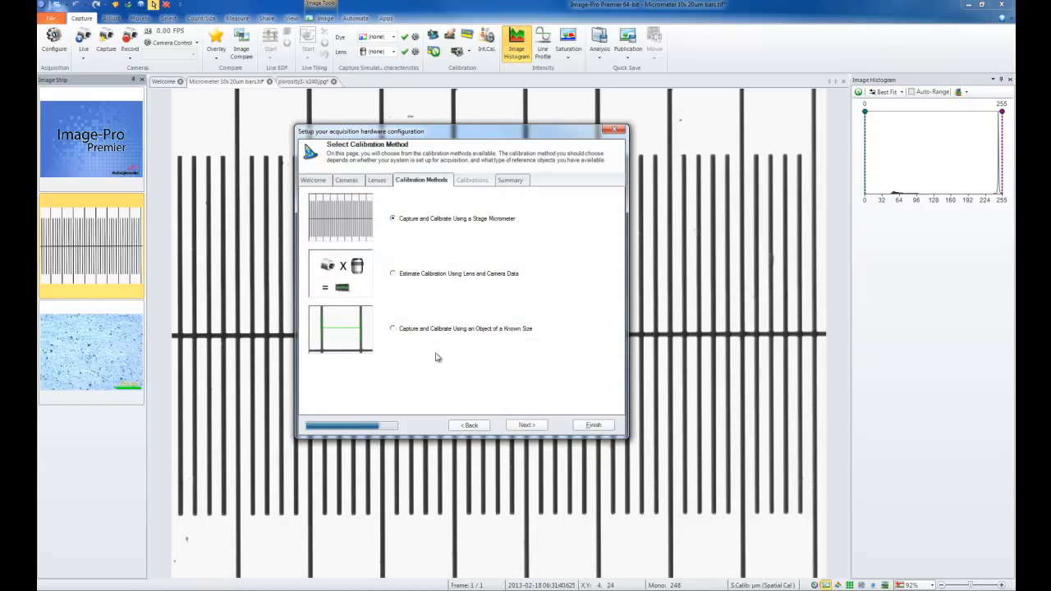